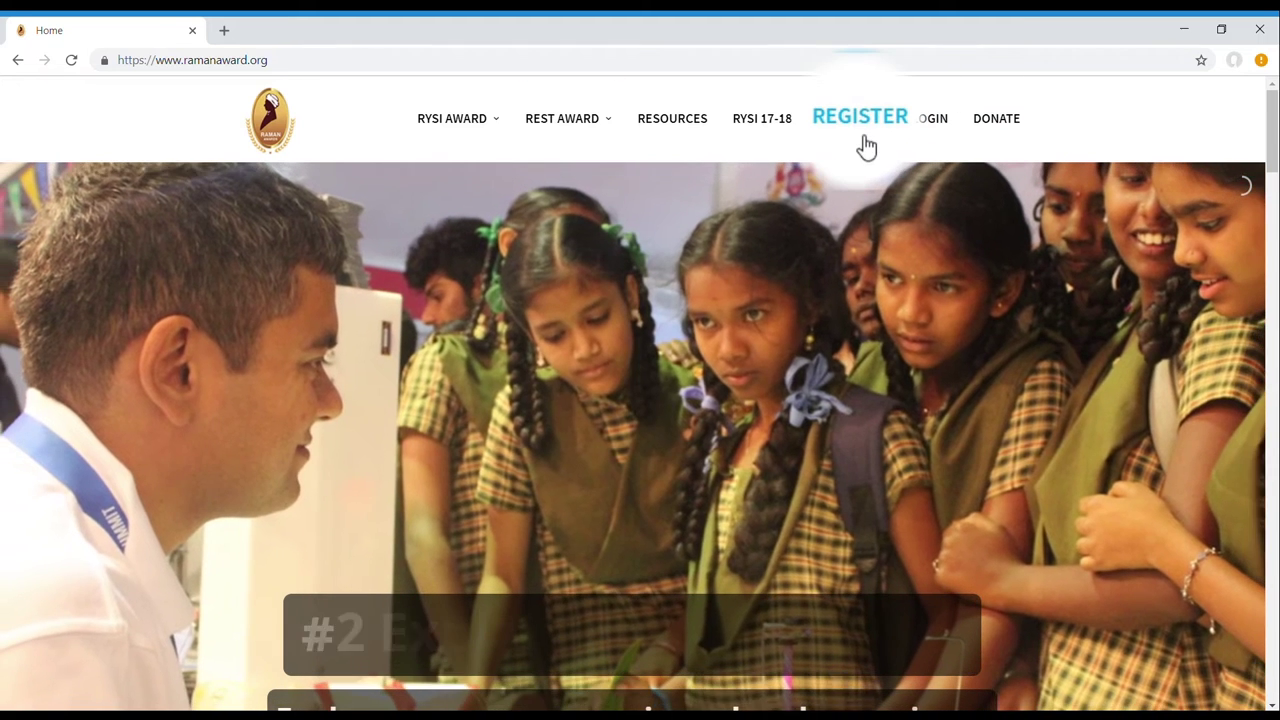
Open Registration on the homepage and choose to register as a School.
click(858, 140)
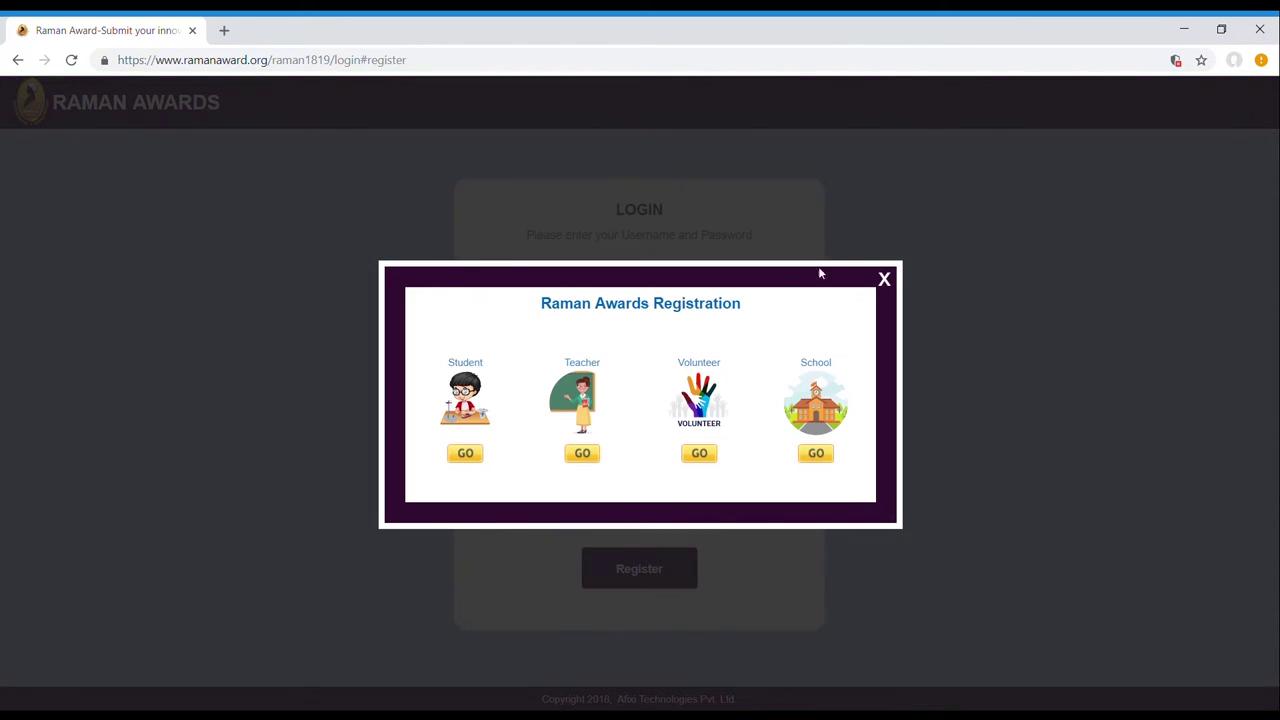
click(818, 470)
Enter the school name Vijaya Vidyanikethana School, its phone, email, postal address, city and pincode.
text(Vijaya Vidyanikethana School)
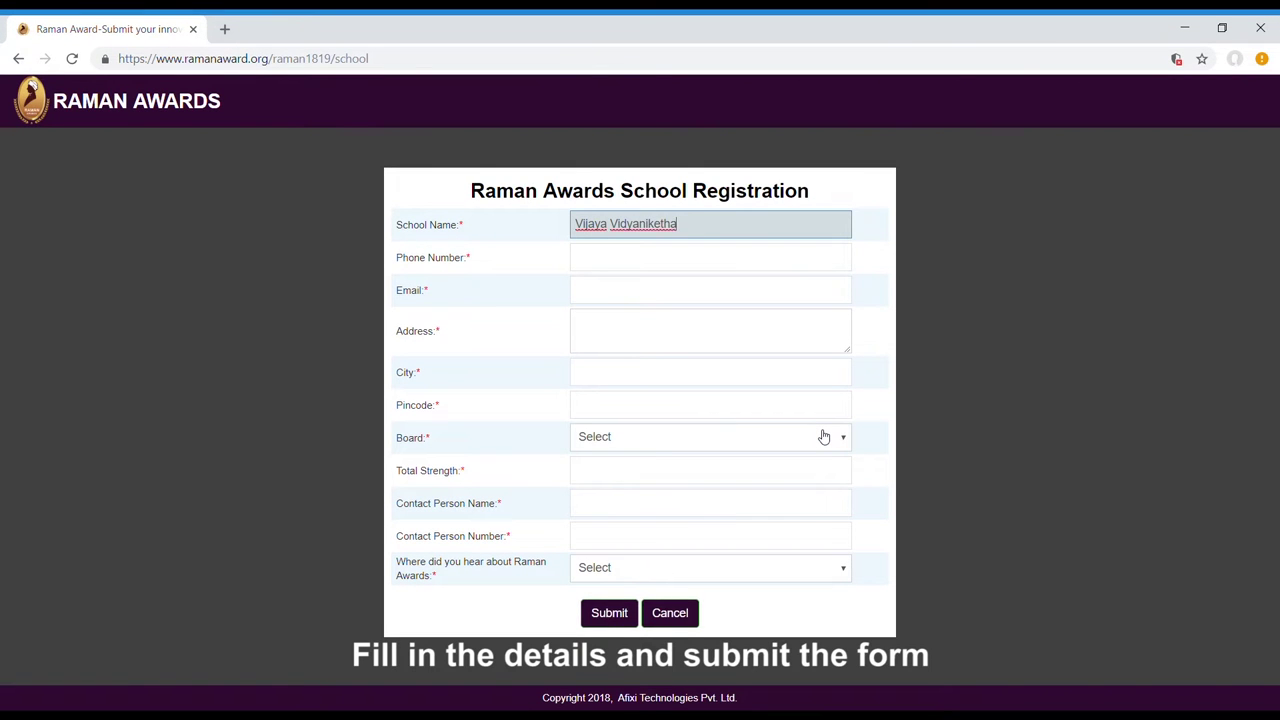
key(Tab)
key(Tab)
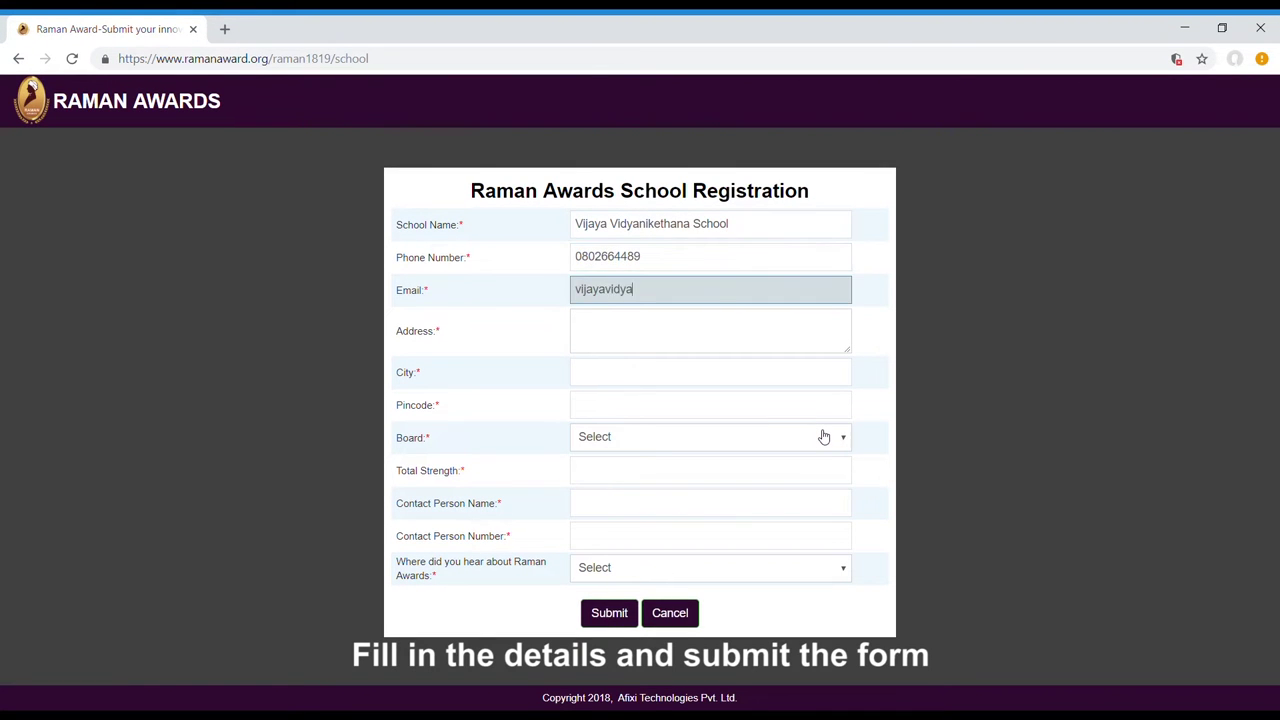
click(707, 337)
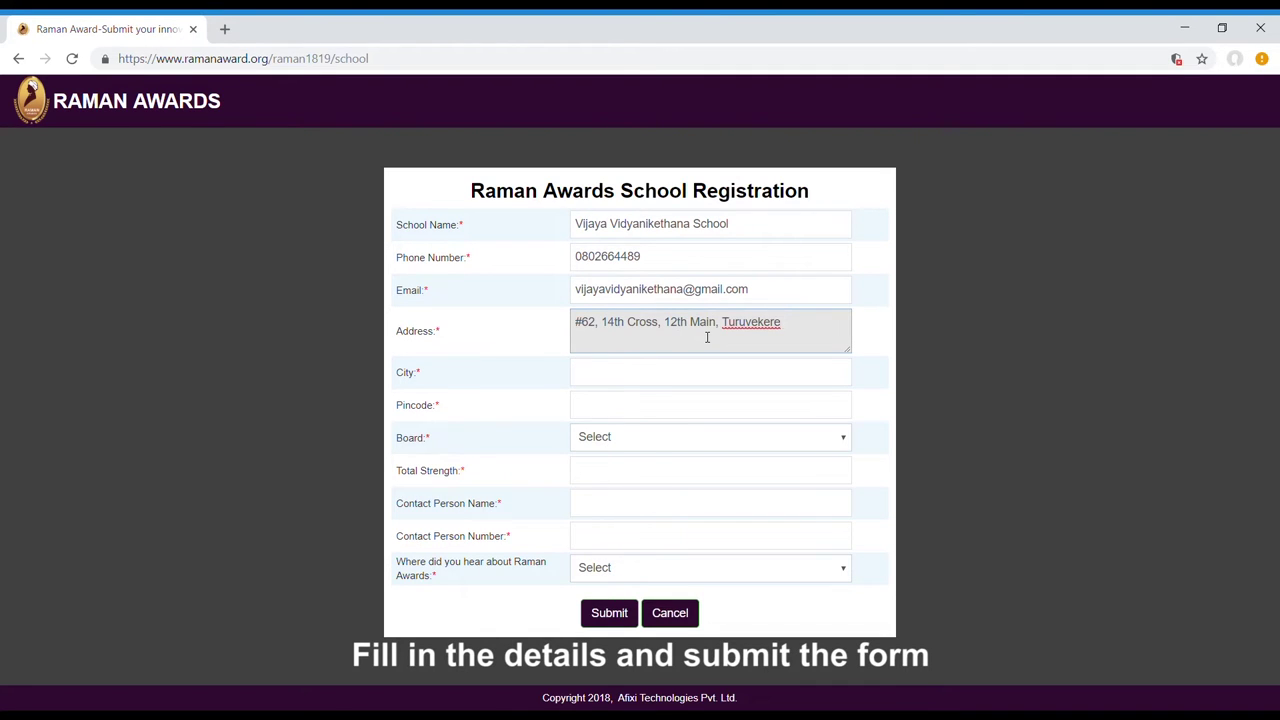
key(Tab)
text(Turuvekere)
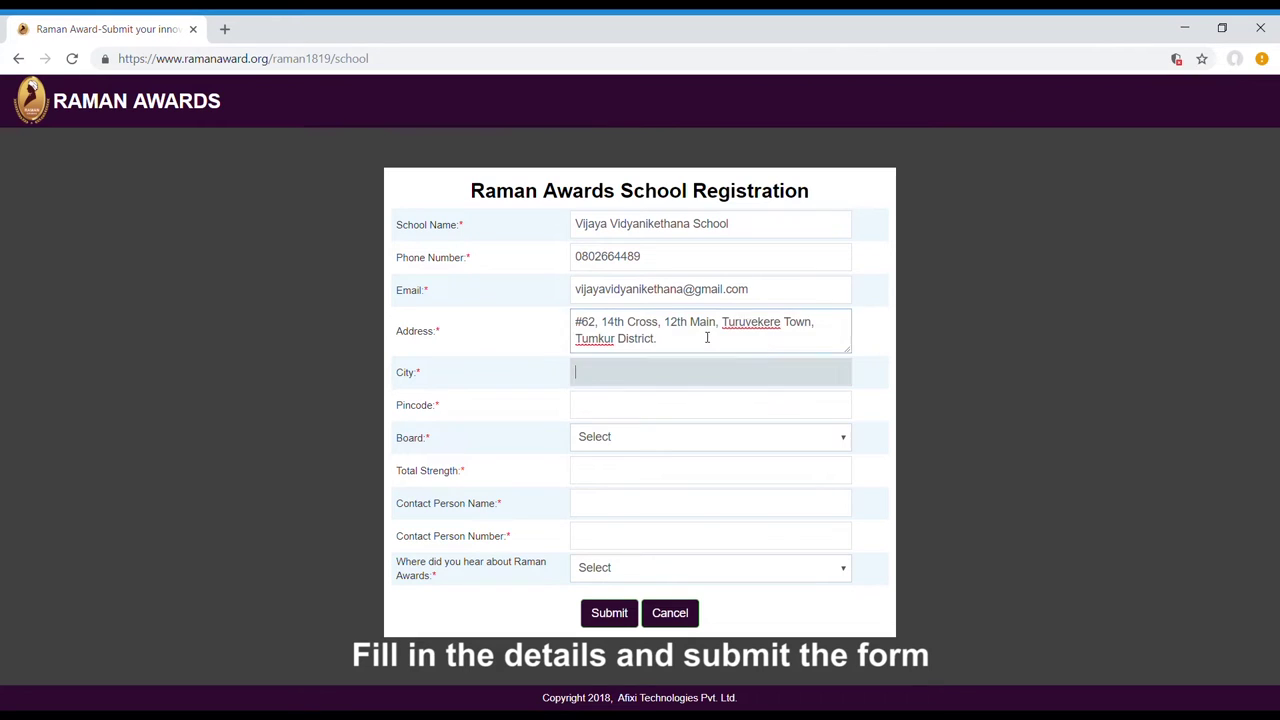
key(Tab)
text(572227)
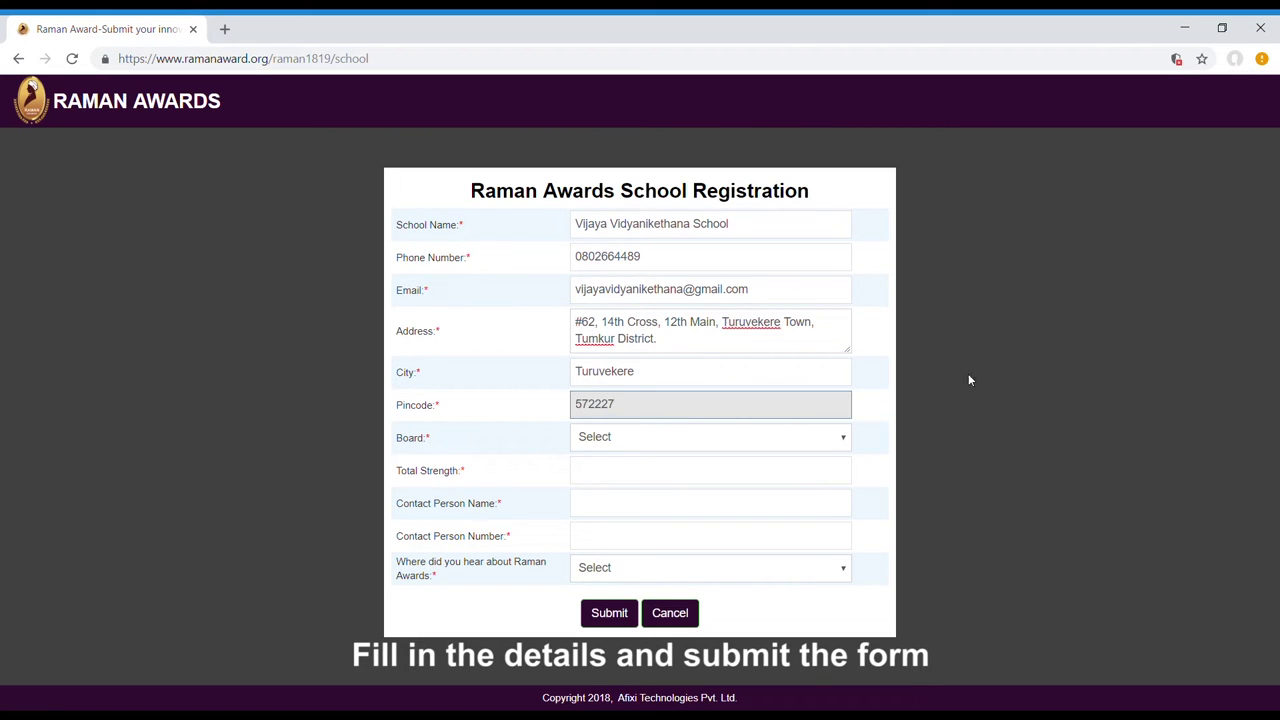
Pick State Board and strength 500, add the contact person's details and source Others, then submit.
key(Tab)
key(Tab)
key(Tab)
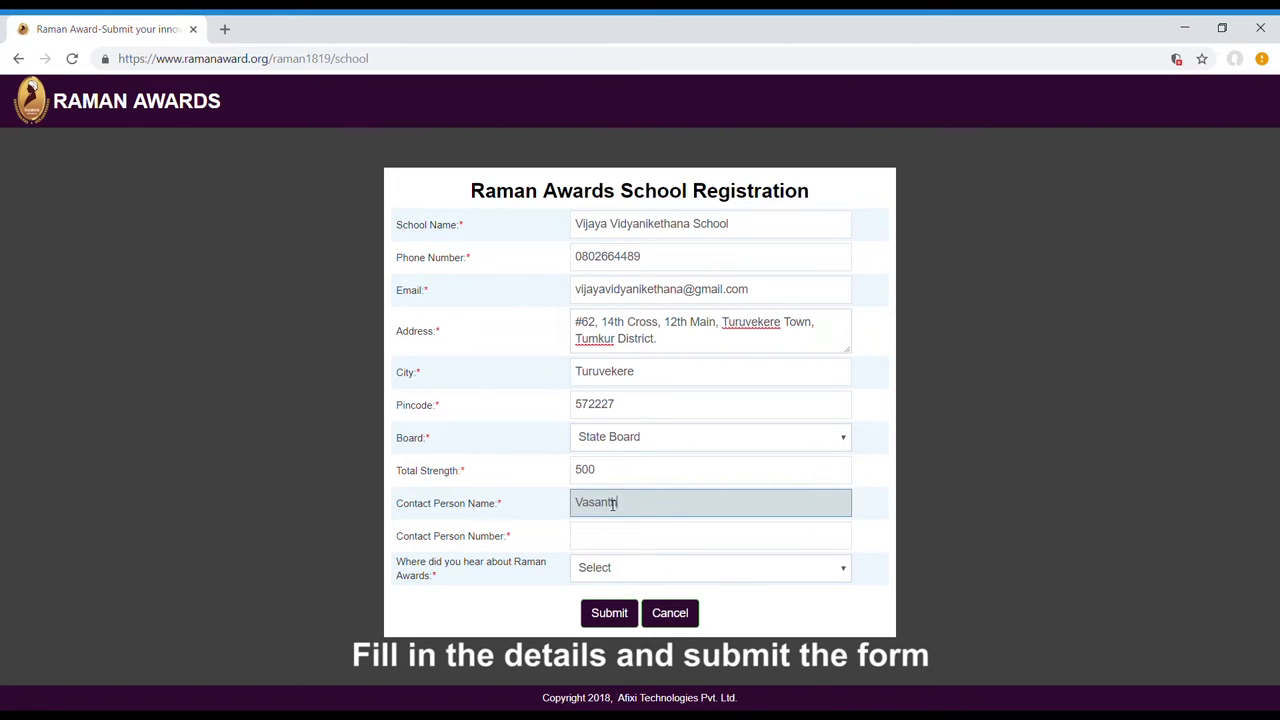
key(Tab)
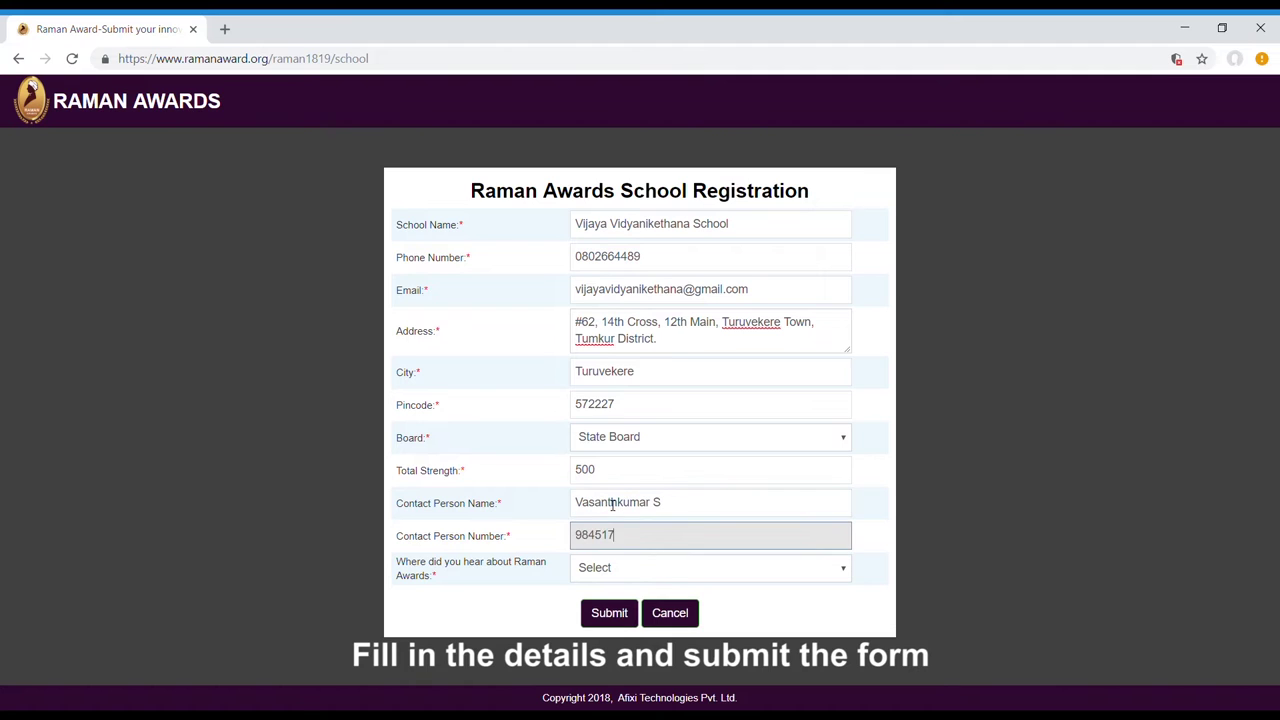
key(Tab)
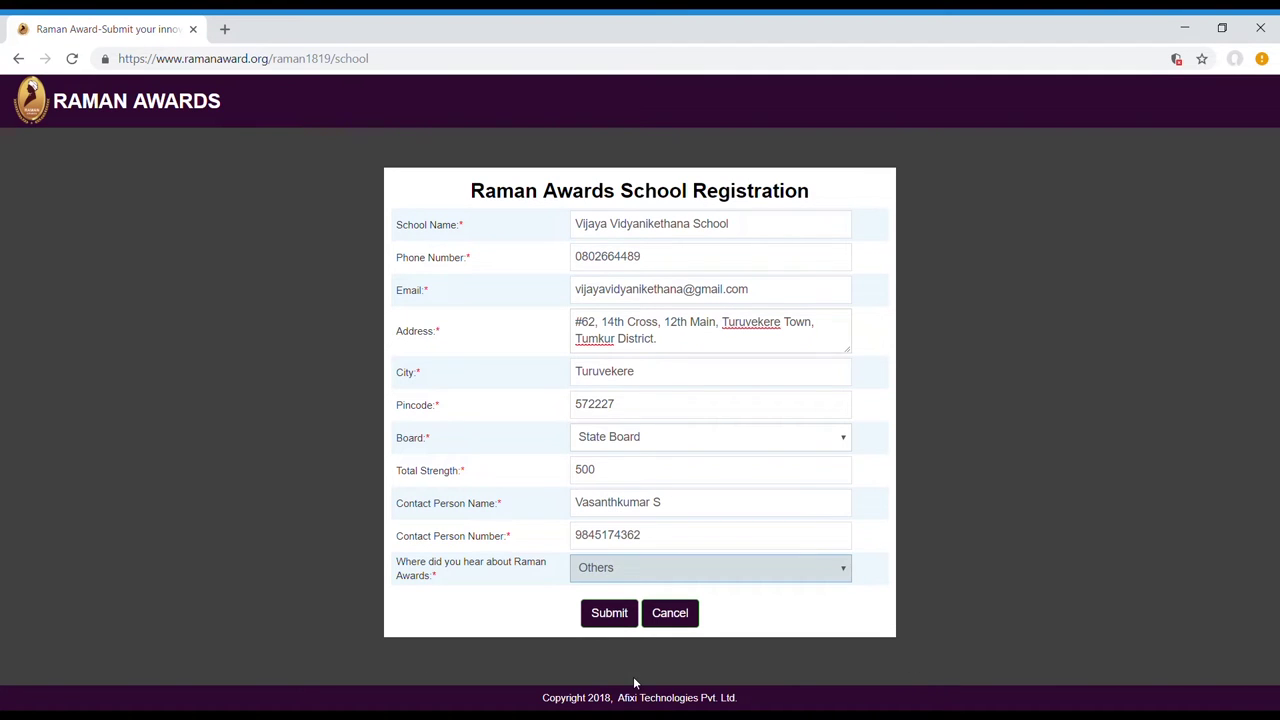
click(609, 613)
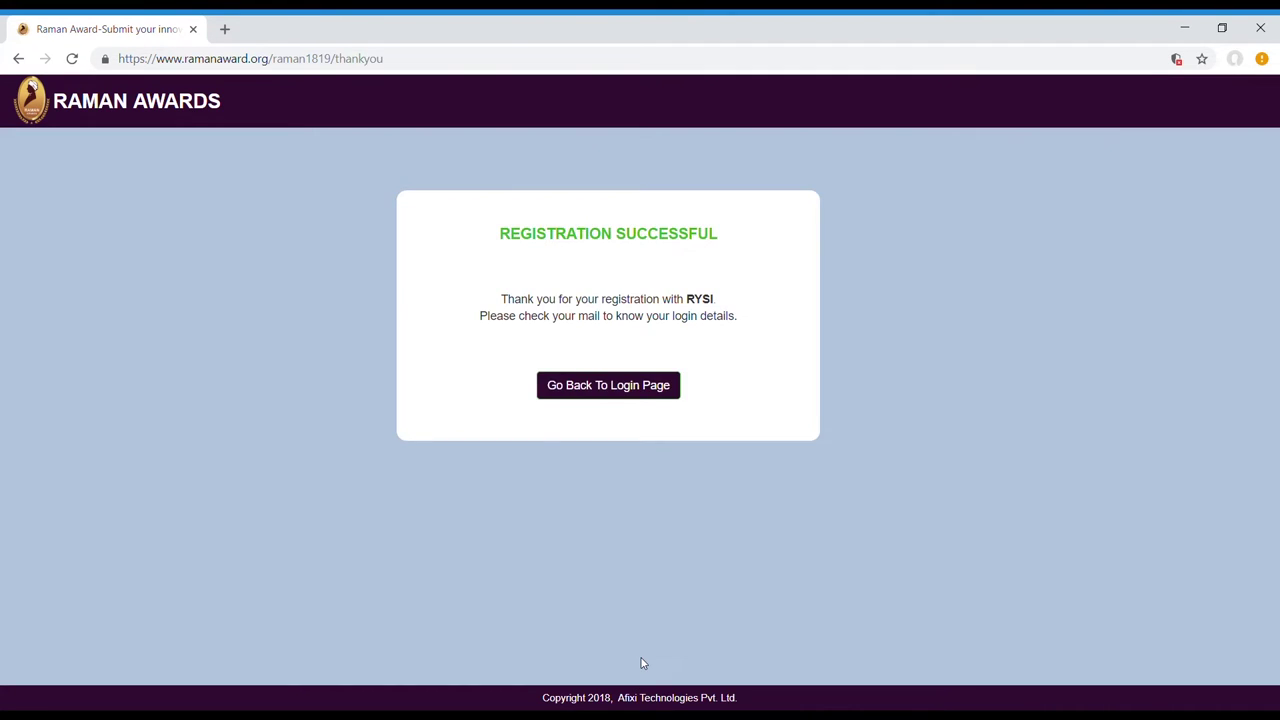
click(646, 392)
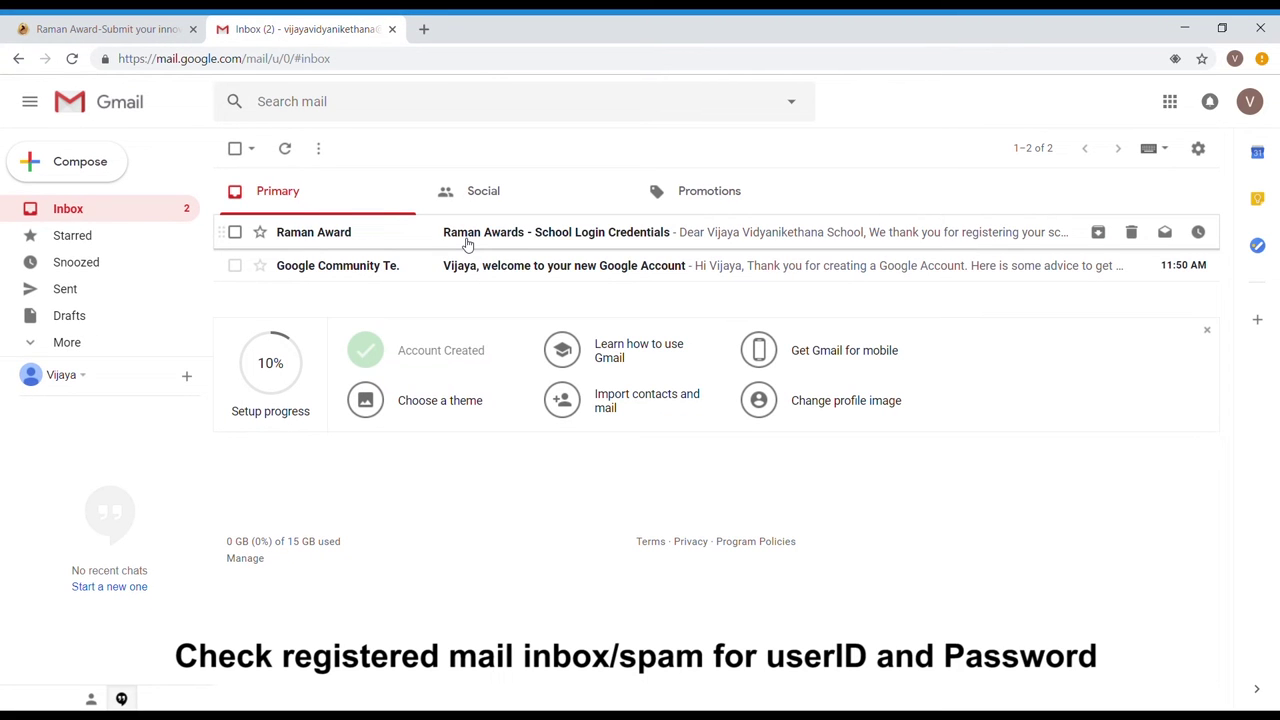
Open the School Login Credentials email and follow its Click here verification link.
click(467, 244)
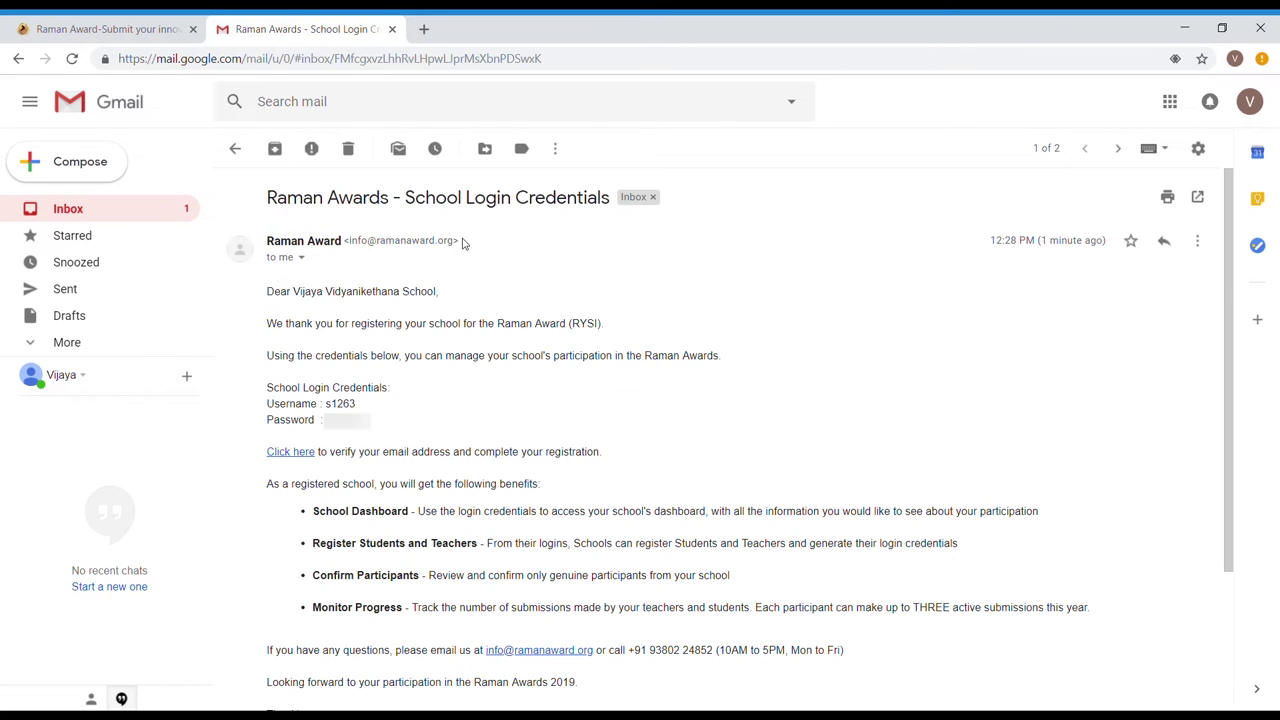
scroll(462, 410, down, 3)
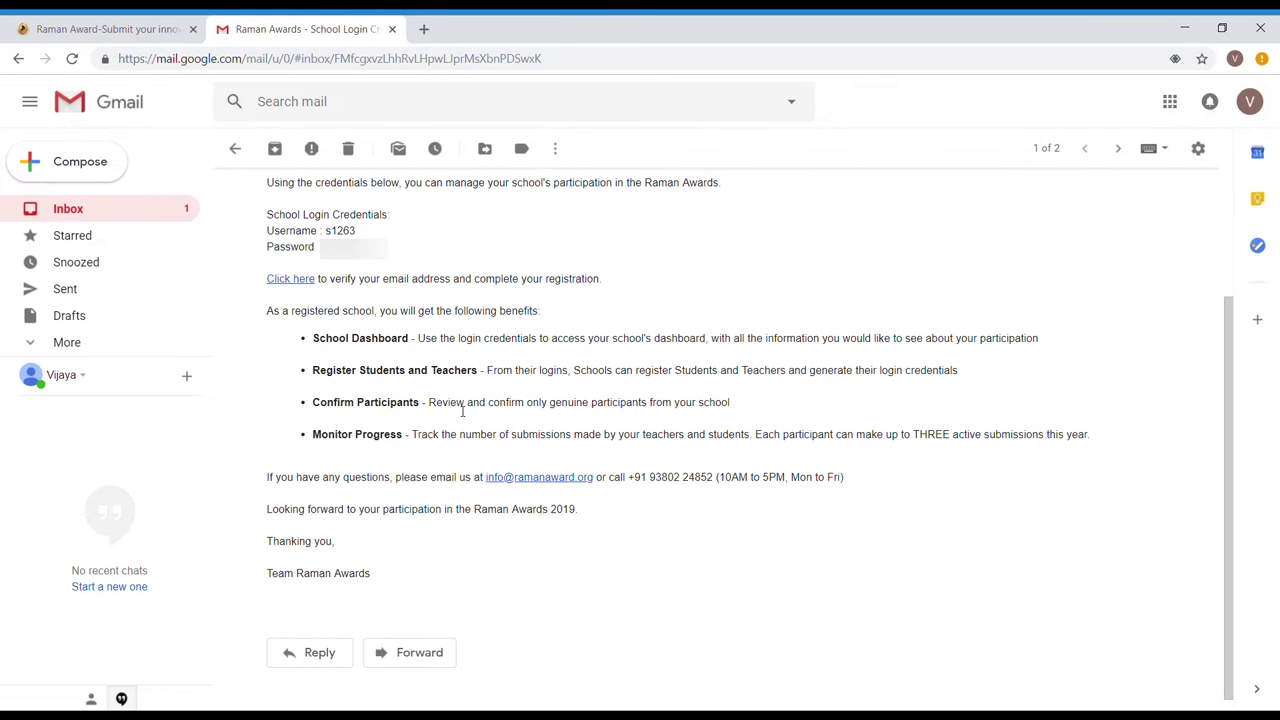
click(310, 285)
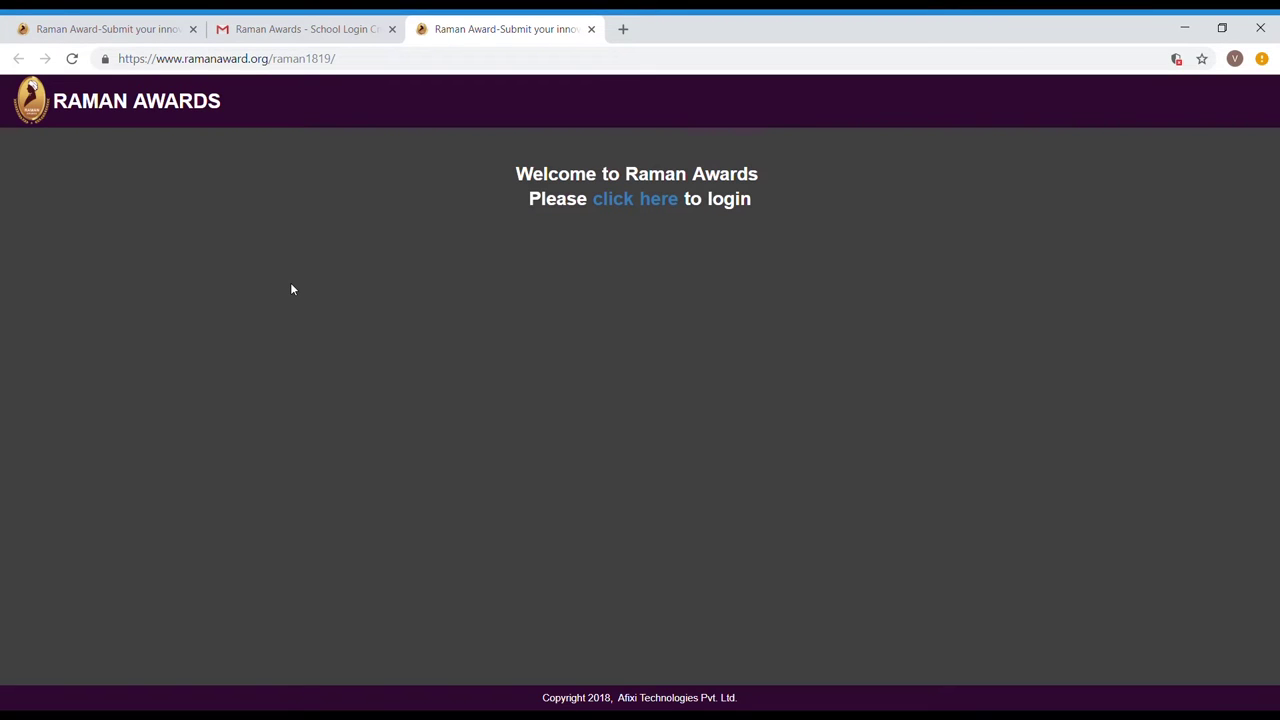
Copy the school username from the credentials email into the portal's login form.
click(640, 202)
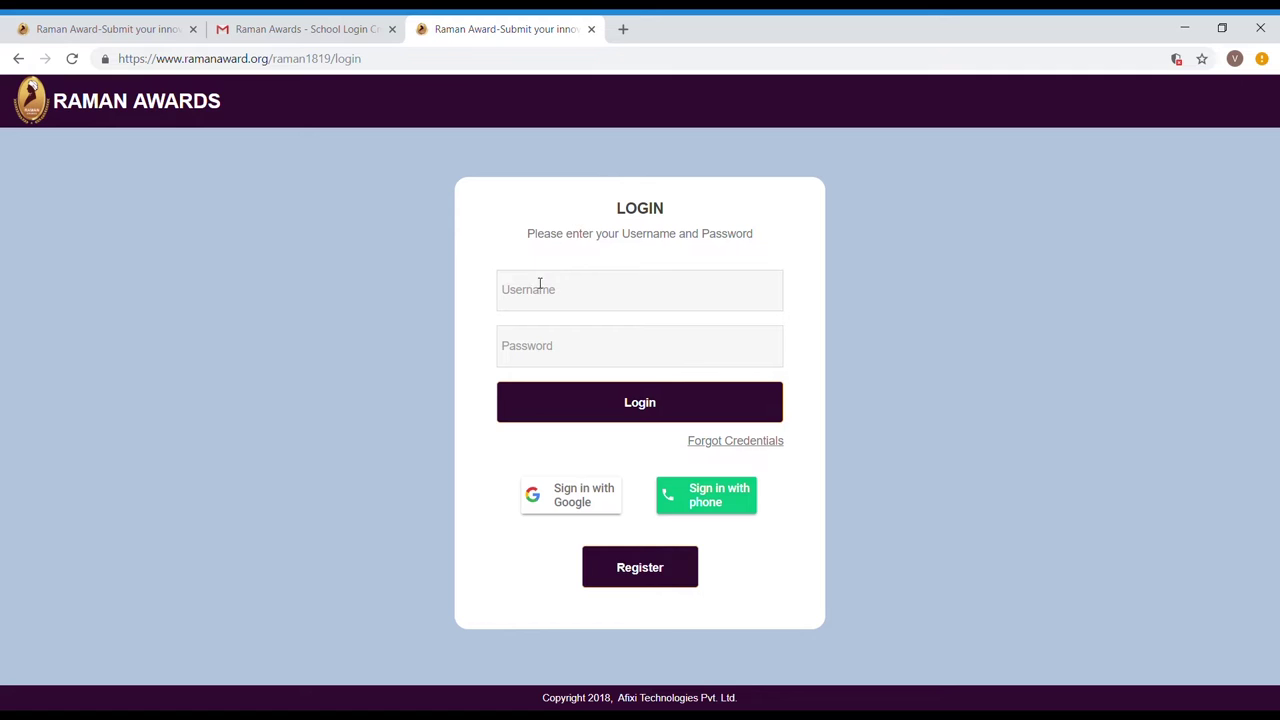
click(534, 297)
click(340, 29)
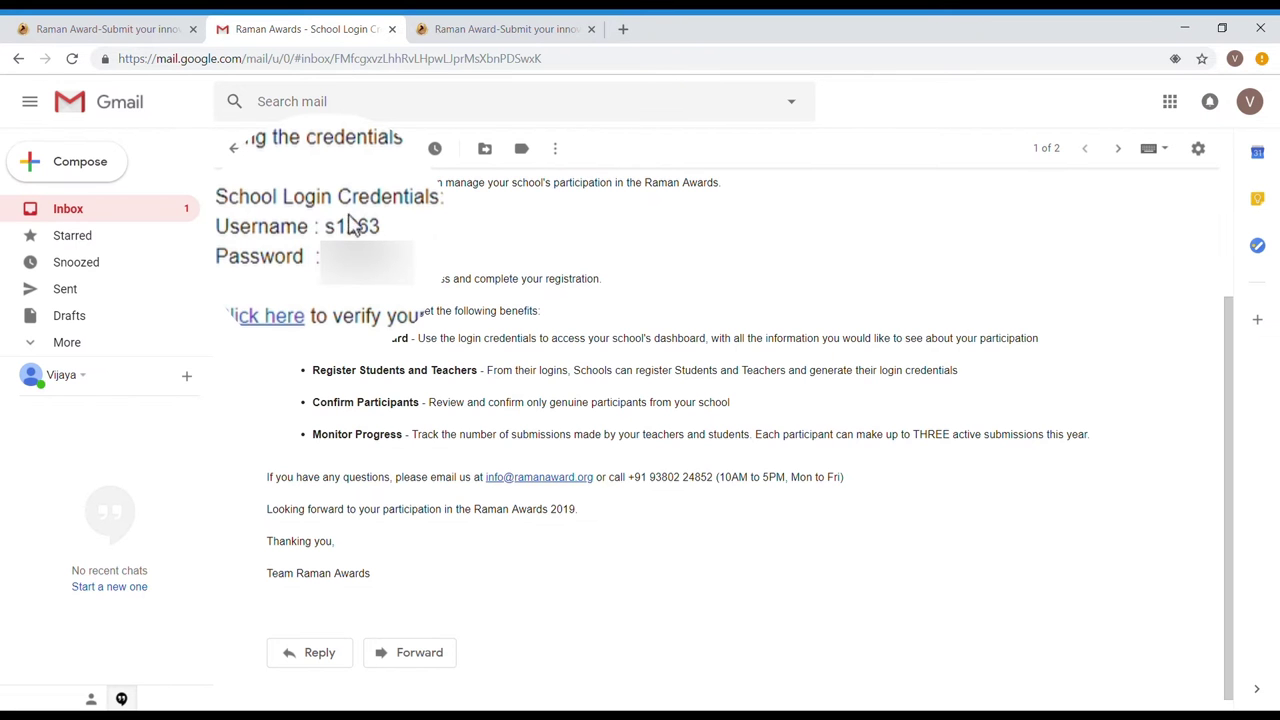
double_click(360, 226)
key(ctrl+c)
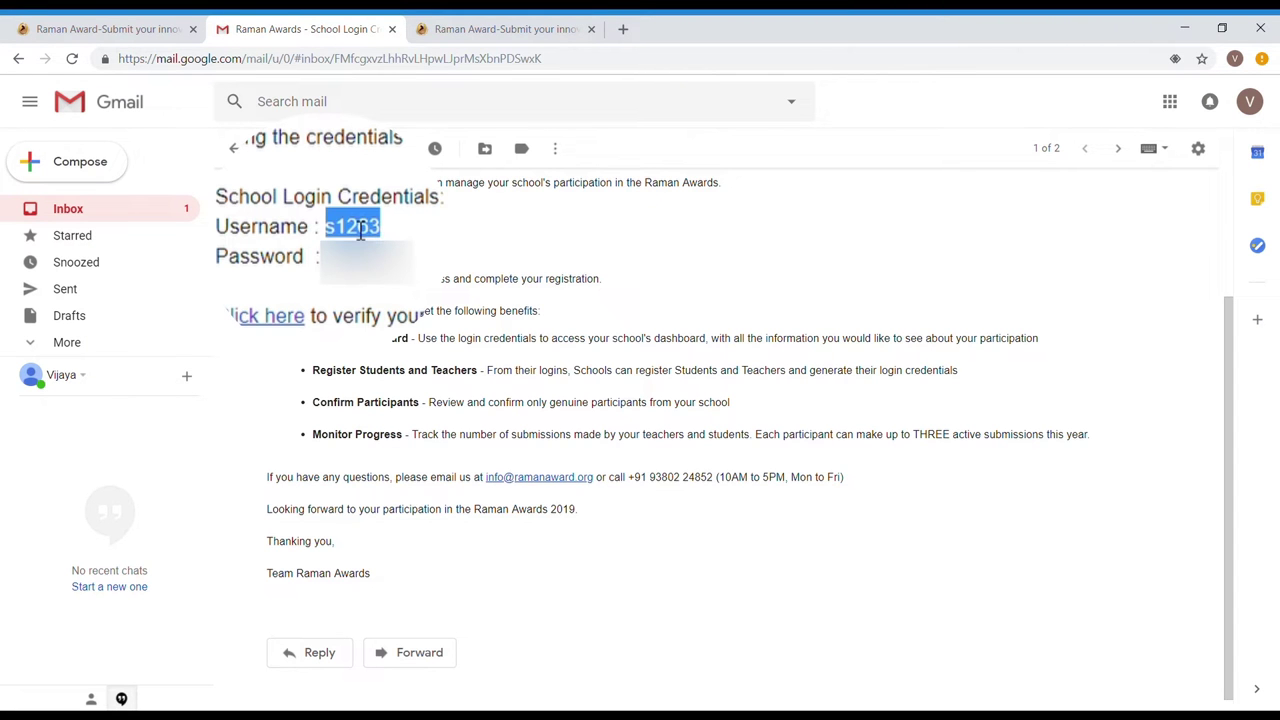
click(459, 22)
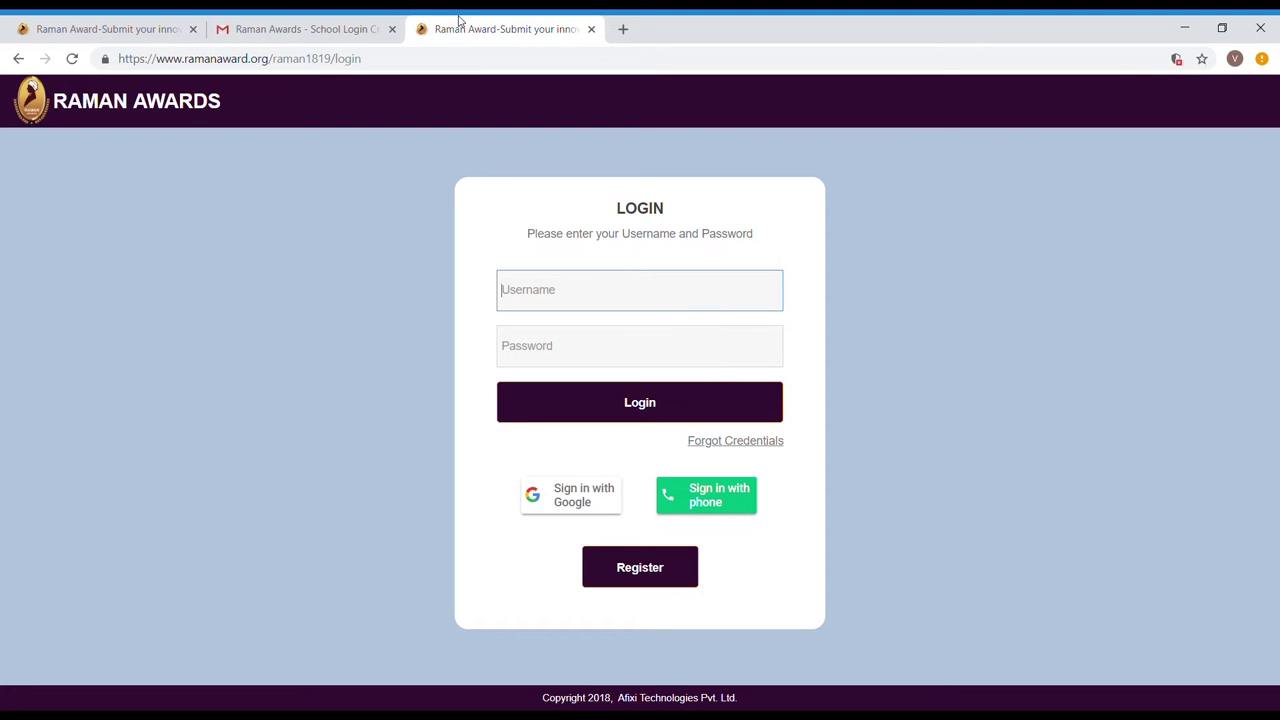
key(ctrl+v)
Enter the school account password and log in.
click(354, 24)
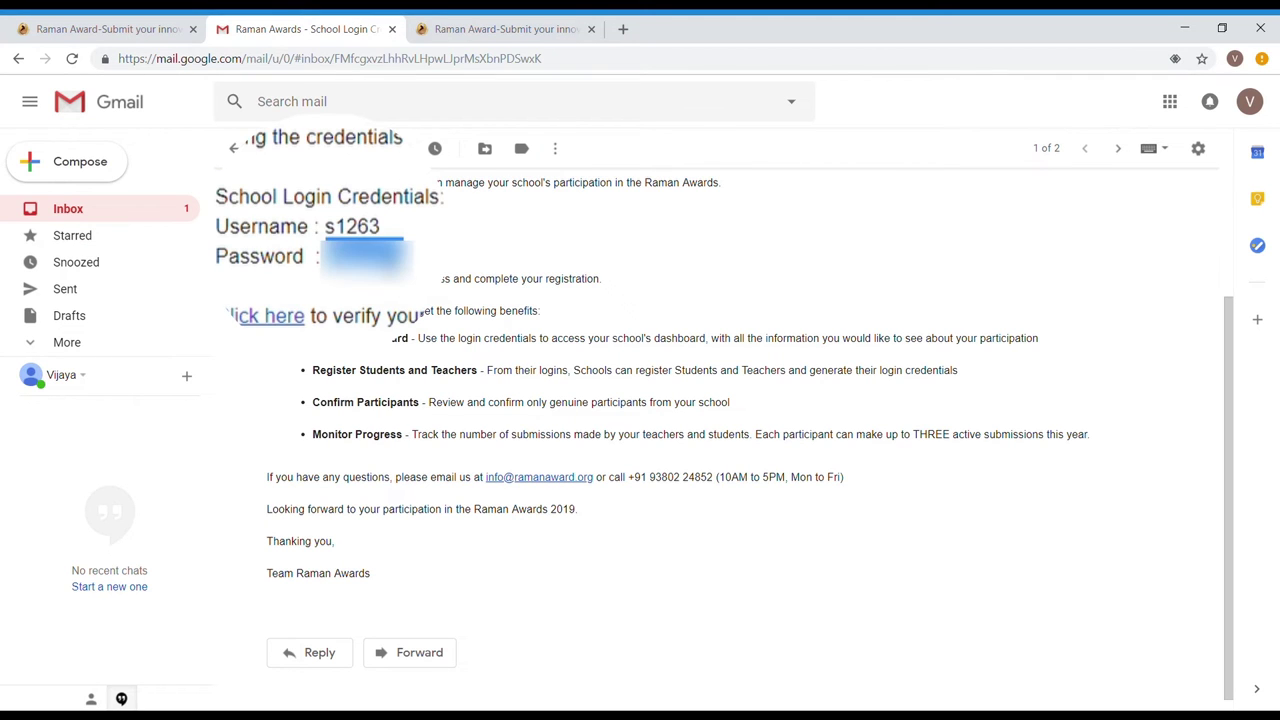
click(459, 24)
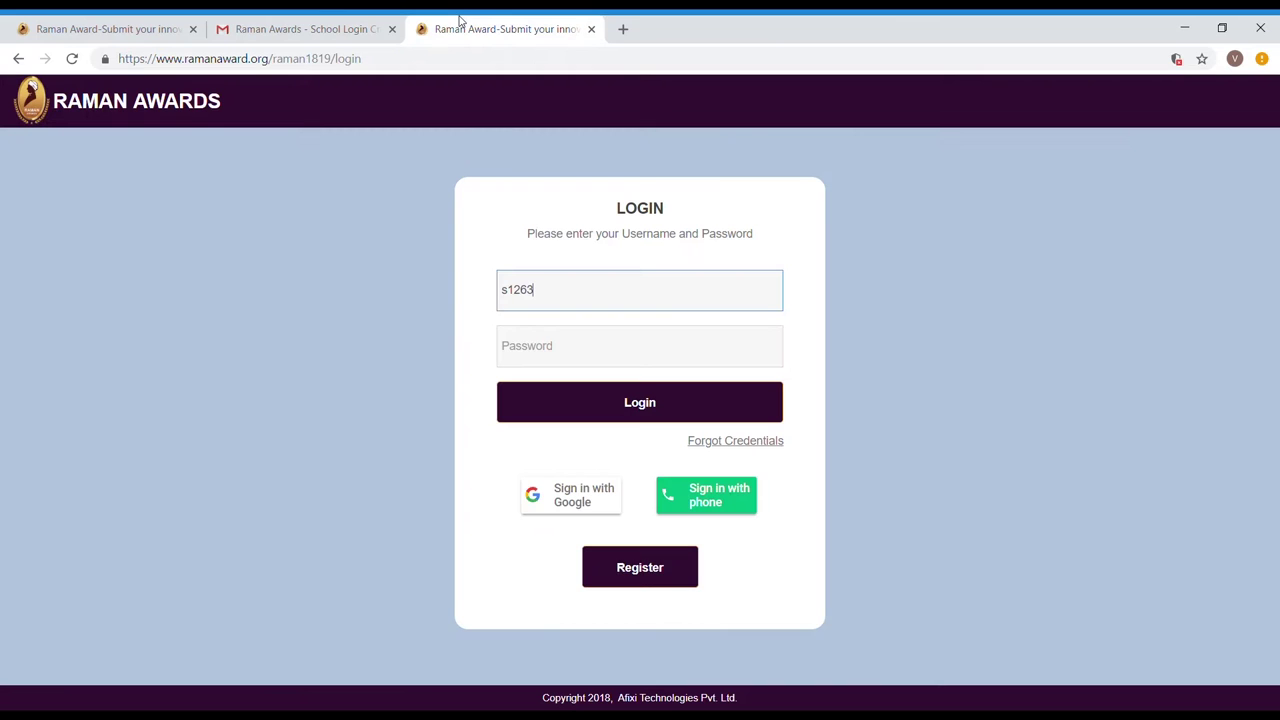
click(532, 333)
text(********)
click(559, 410)
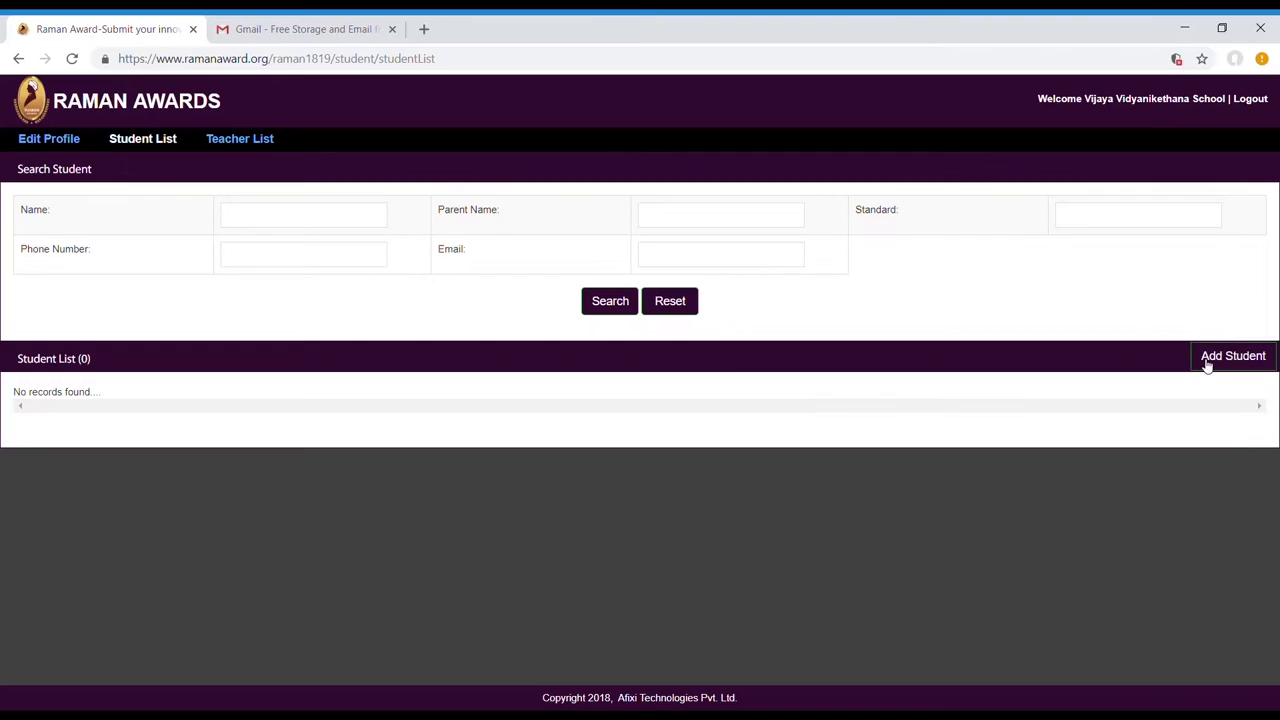
Add a student with her name, age 13, Standard 8, phone number, and mother as parent.
click(1207, 362)
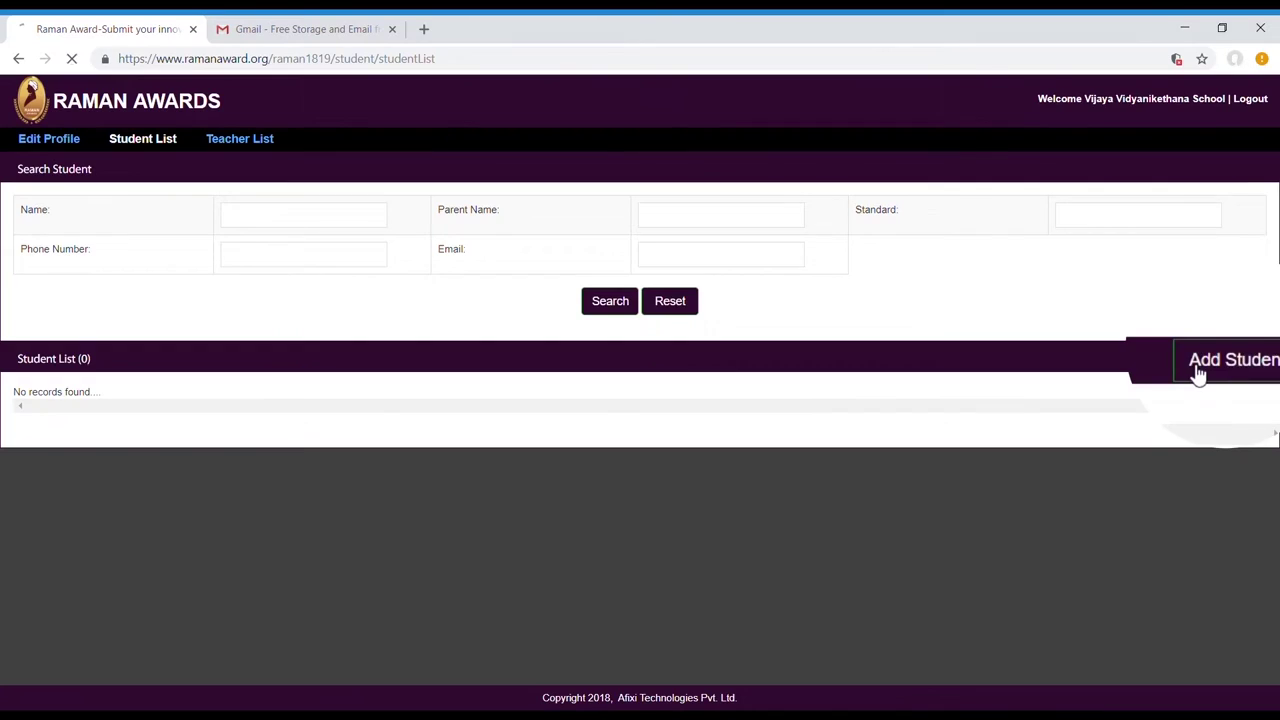
click(677, 210)
text(Suma)
key(Tab)
text(13)
click(610, 271)
text(8)
key(Tab)
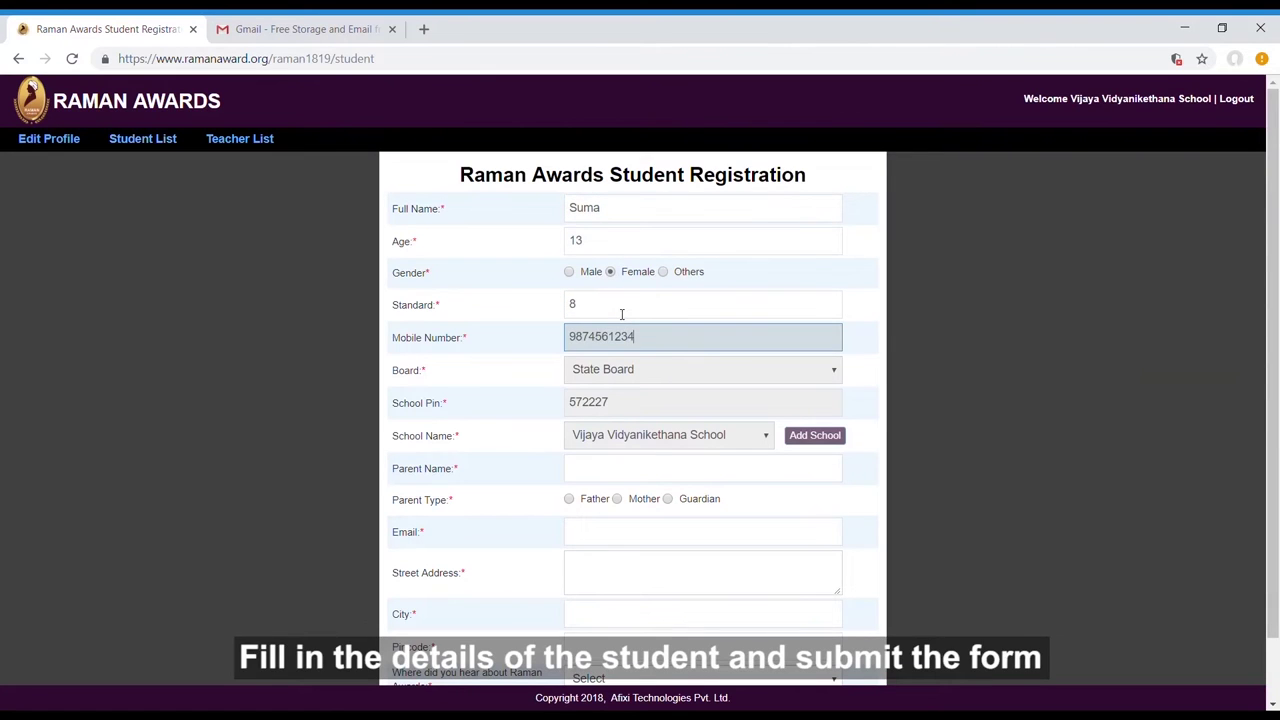
click(608, 472)
text(Harshitha S)
click(617, 498)
Enter the parent's email, street address, city and pincode, choose source School, and submit.
click(621, 533)
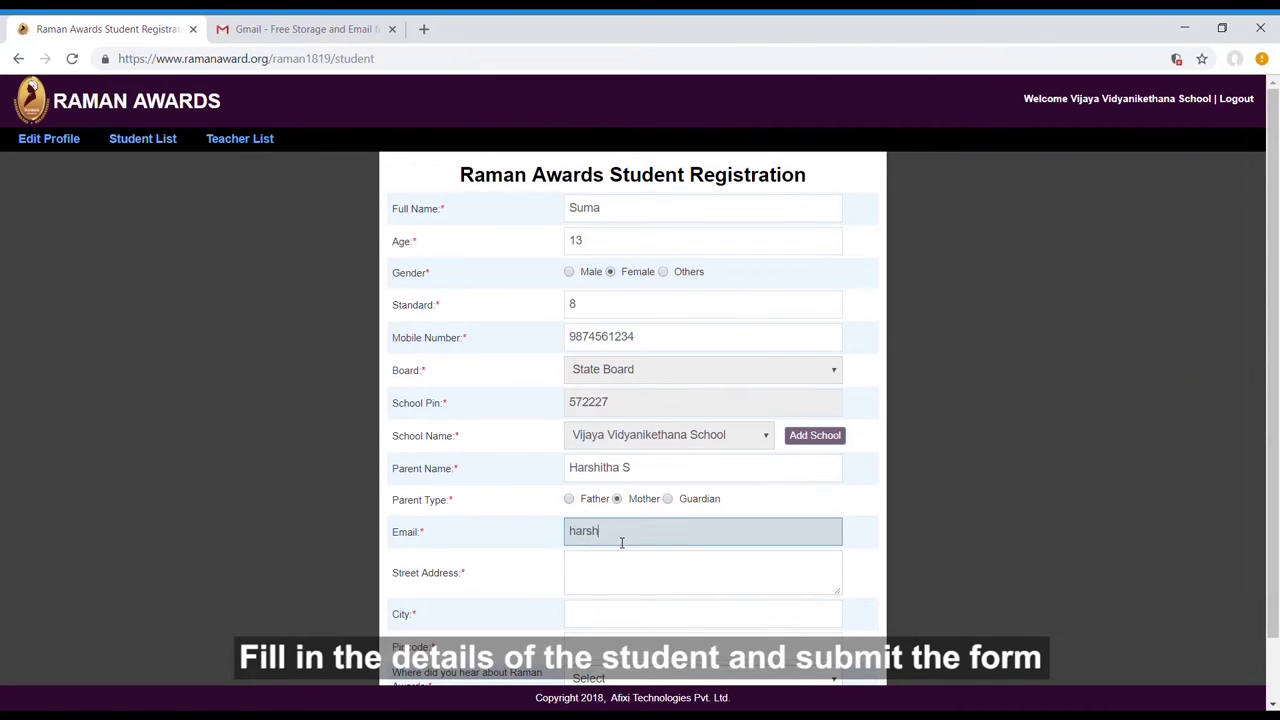
click(642, 576)
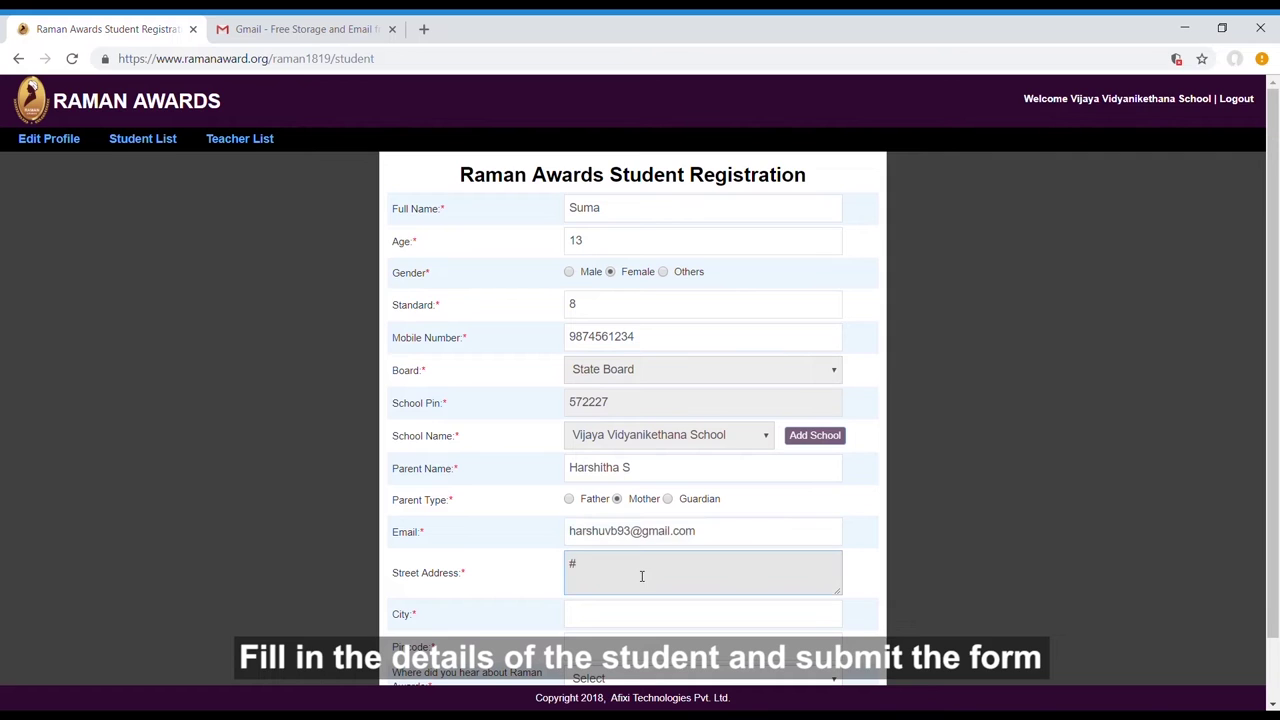
scroll(642, 576, down, 1)
click(674, 553)
text(Bangalore)
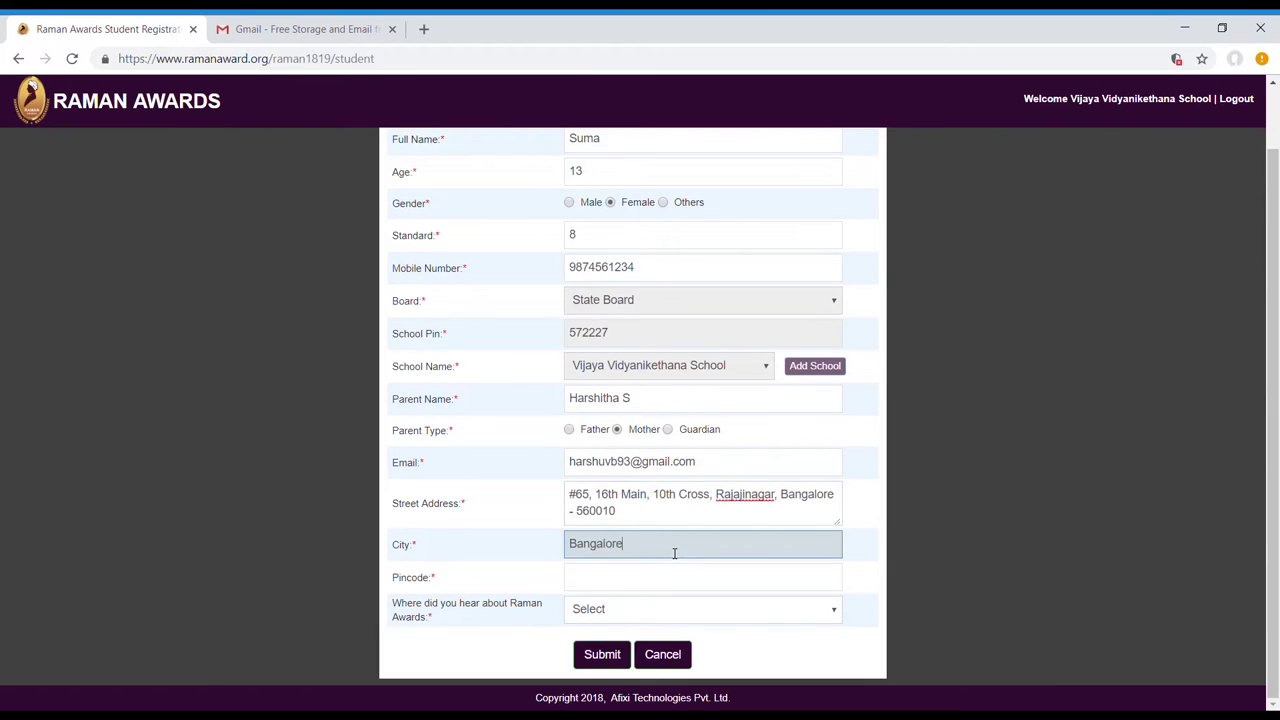
key(Tab)
text(560010)
key(Tab)
key(s)
click(601, 662)
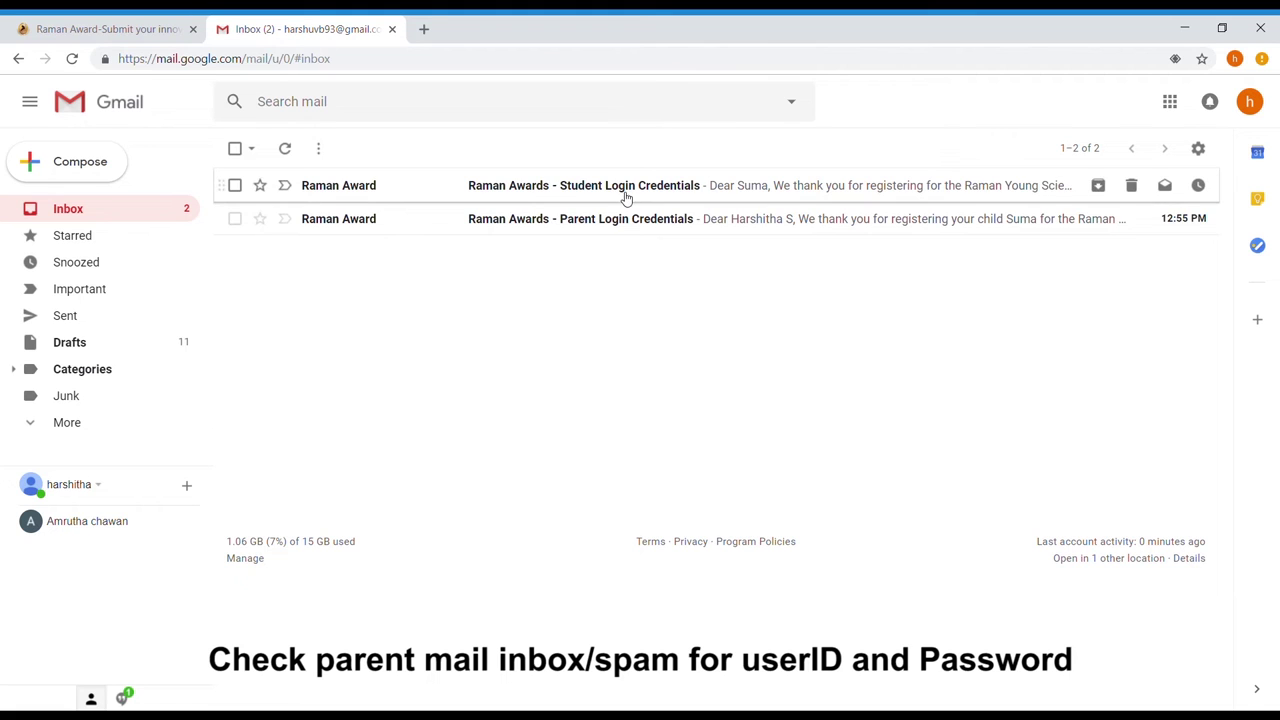
Select the student's username in the Student Login Credentials email and return to the portal tab.
click(626, 190)
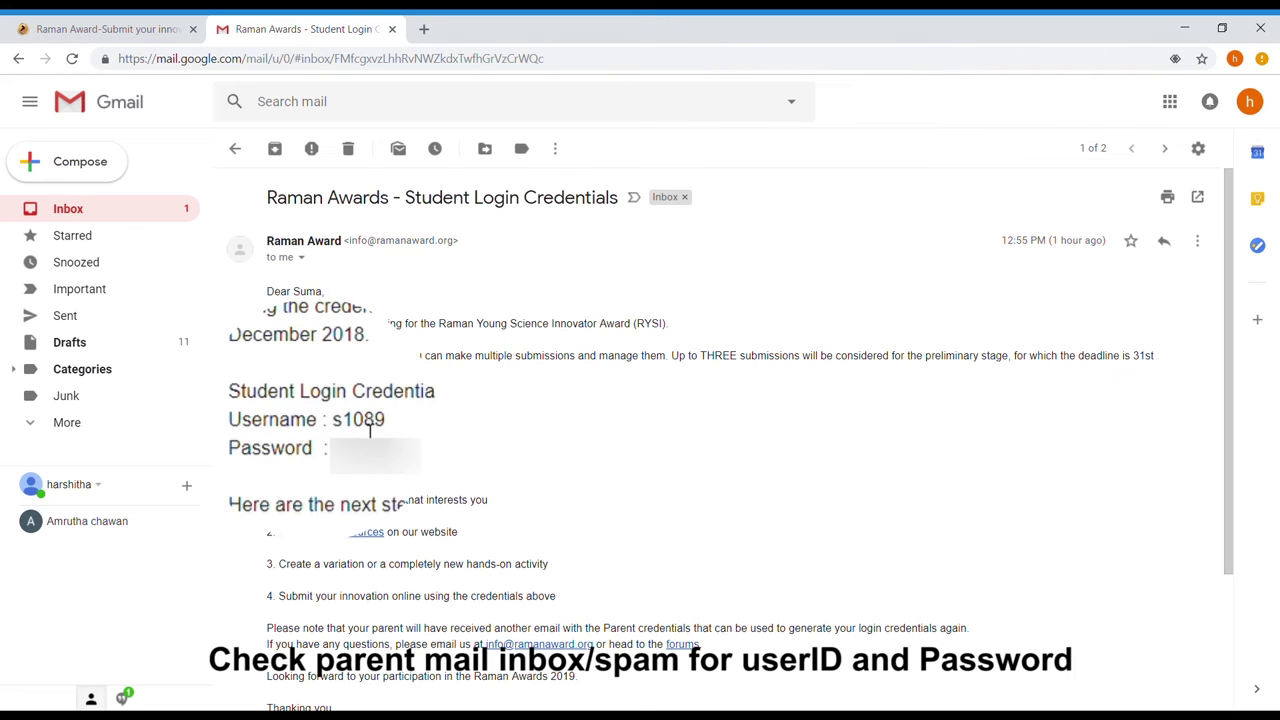
drag(333, 424, 392, 426)
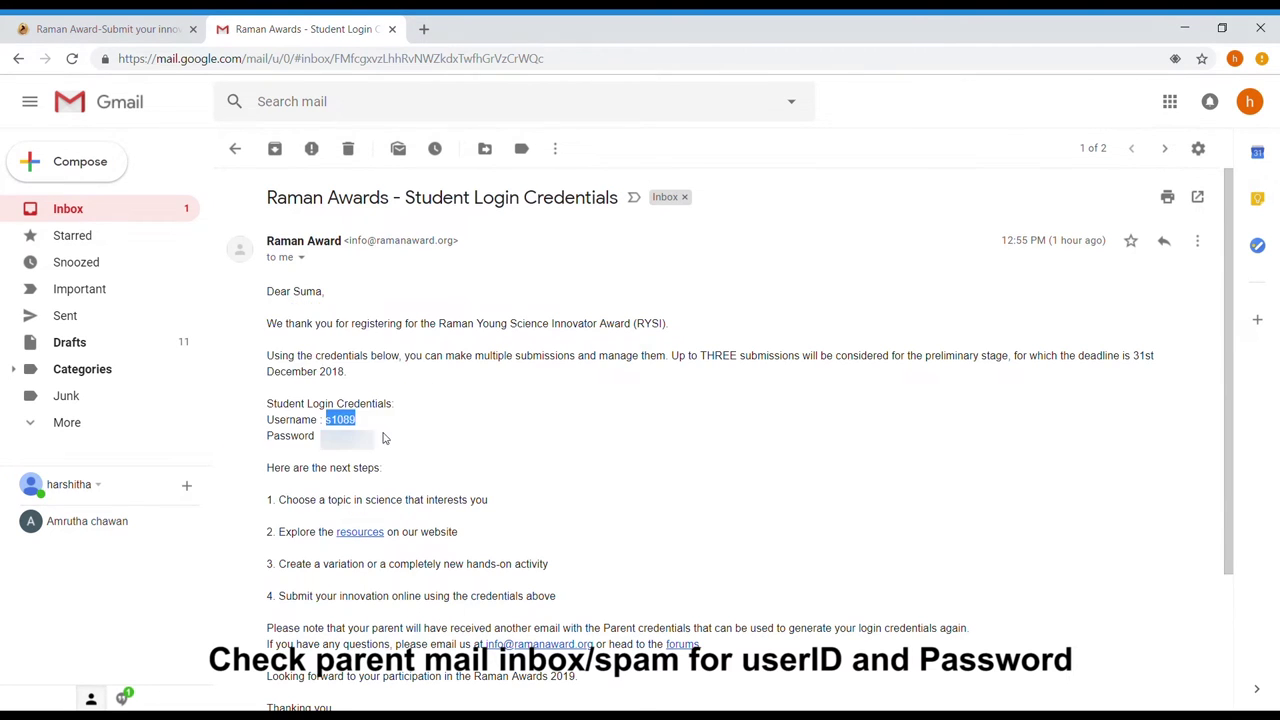
click(152, 22)
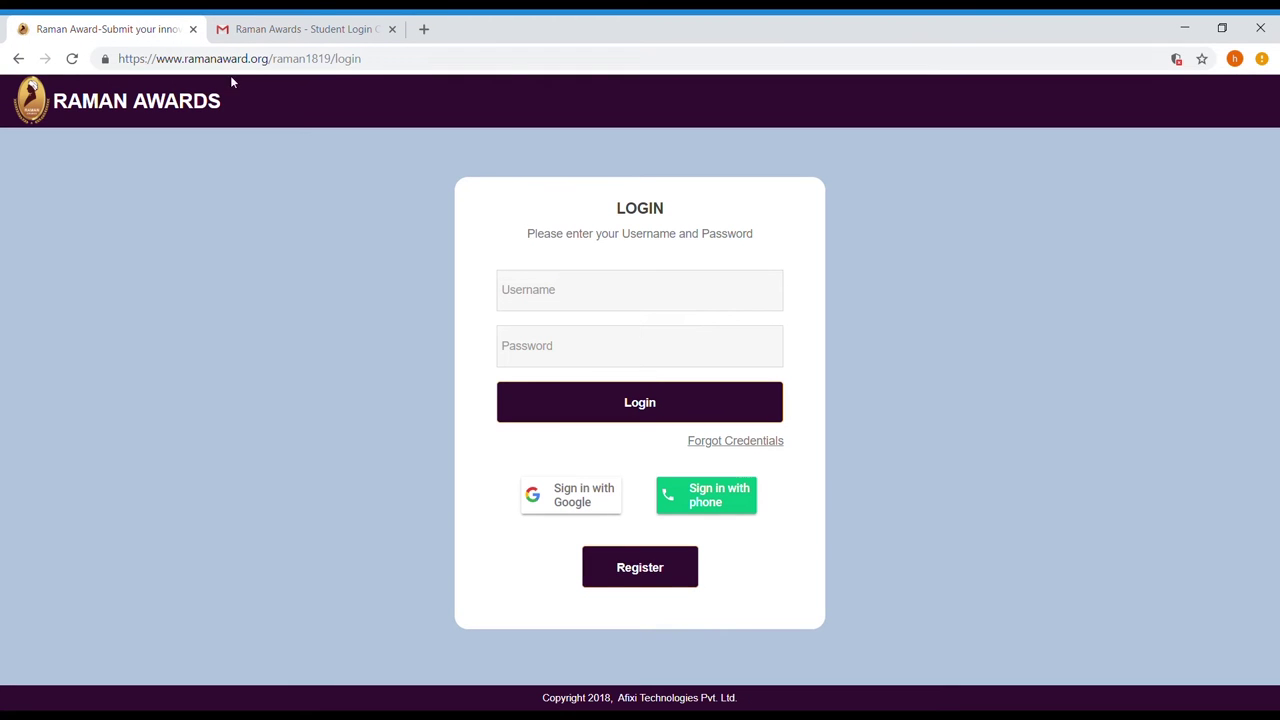
Sign in with the emailed student username and pasted password.
click(530, 289)
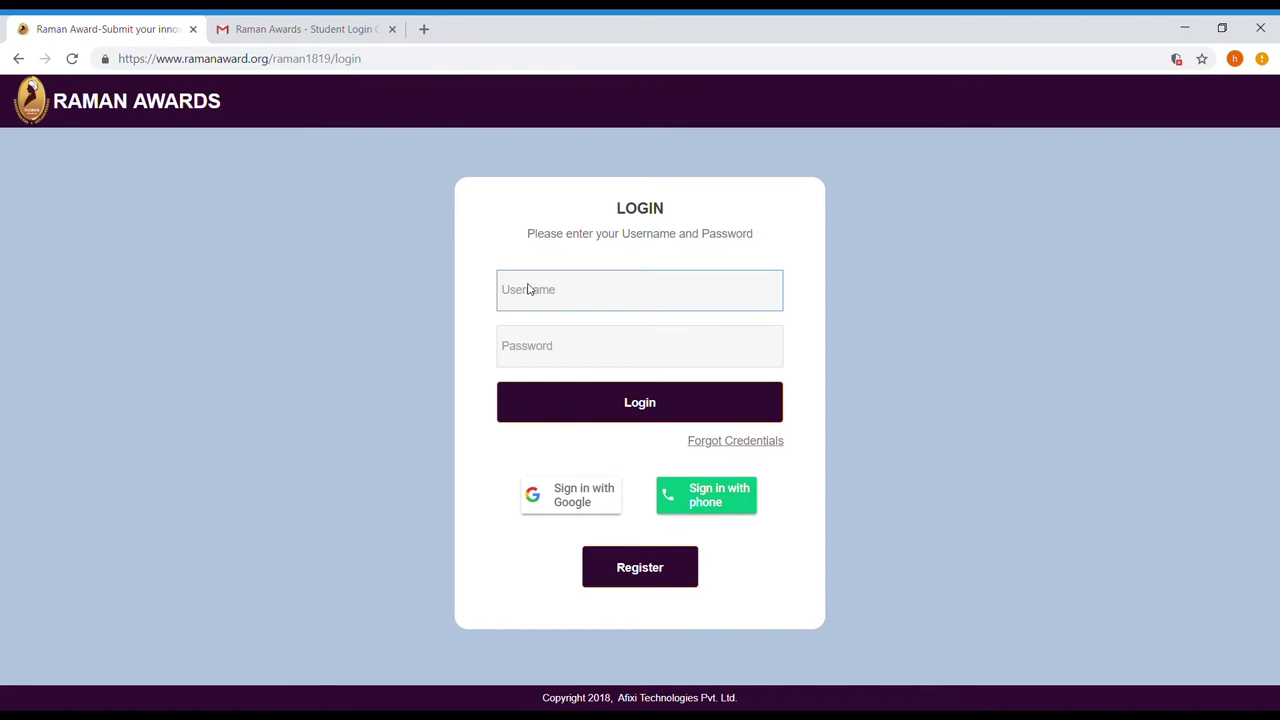
text(s1089)
click(295, 28)
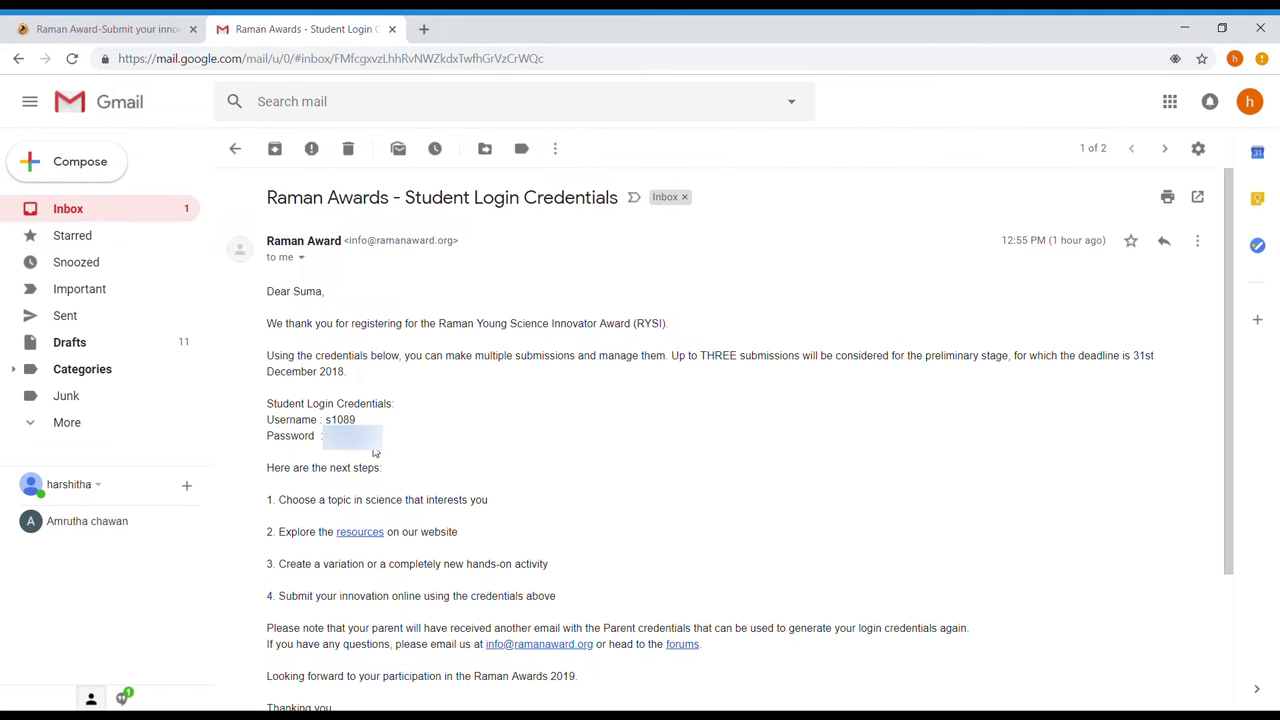
click(160, 22)
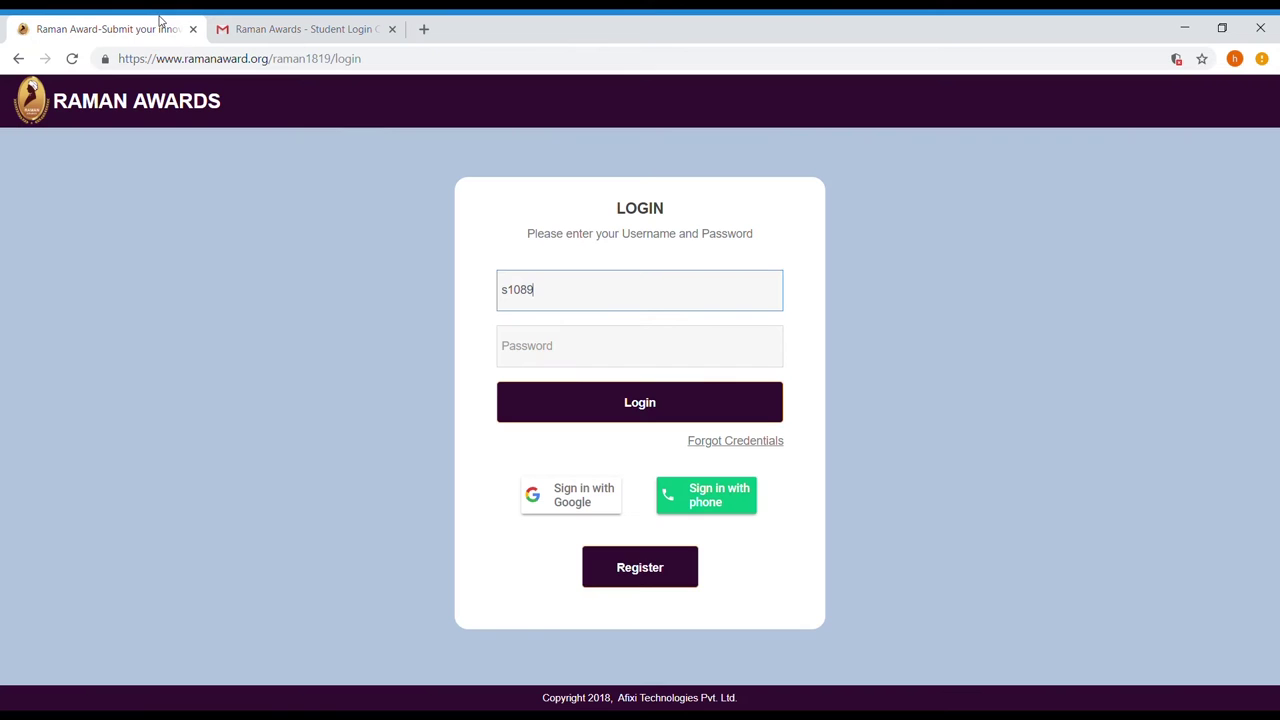
click(526, 343)
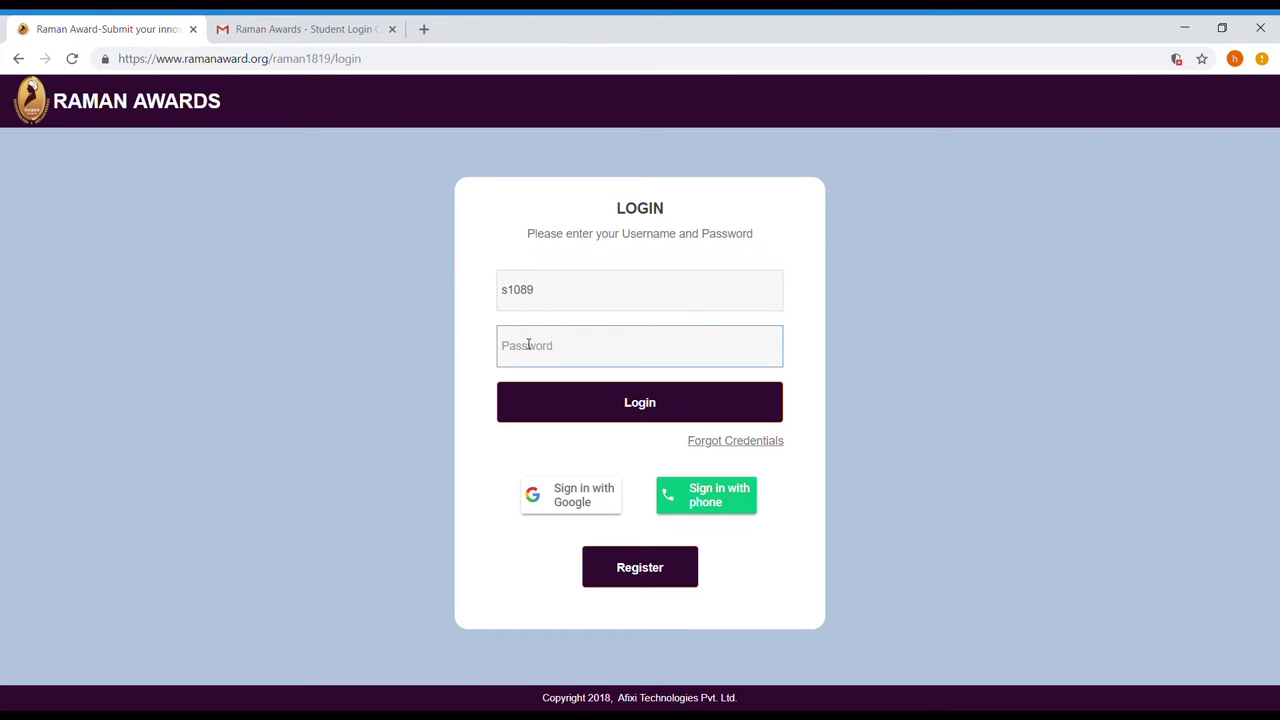
key(ctrl+v)
click(565, 404)
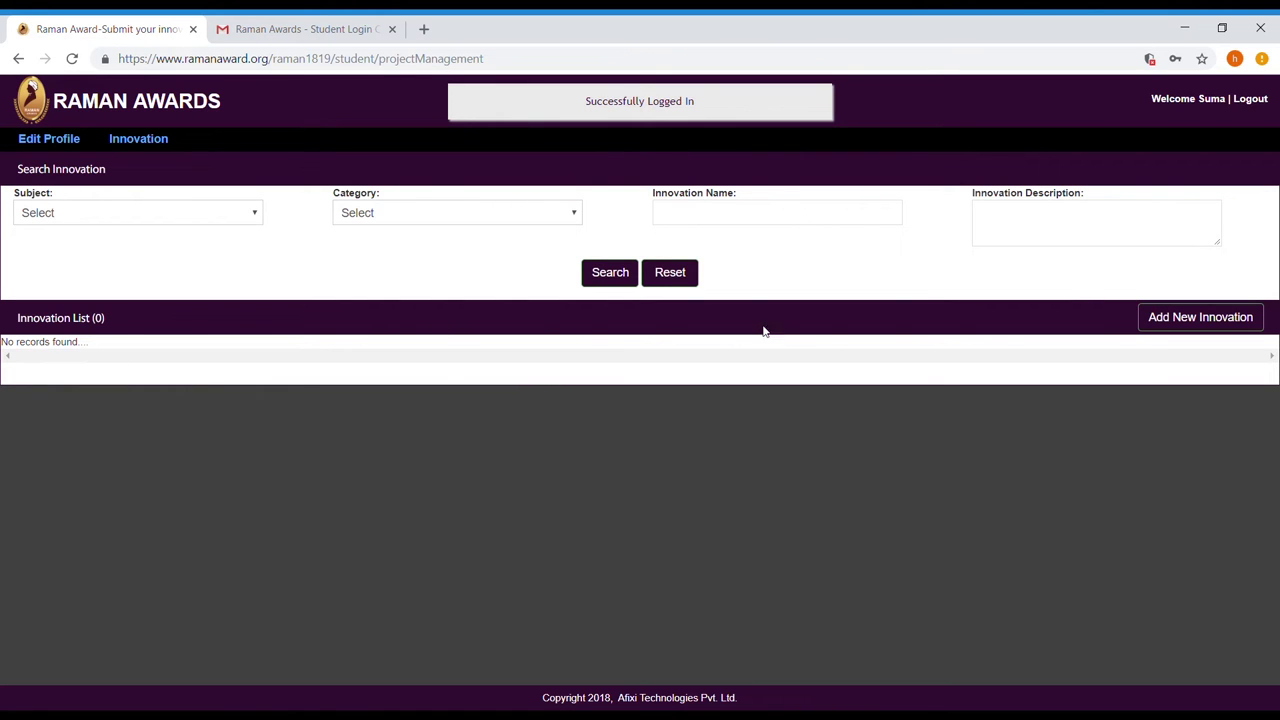
Add an innovation with subject Physics and category Electricity and Magnetism, then proceed.
click(1180, 326)
click(757, 228)
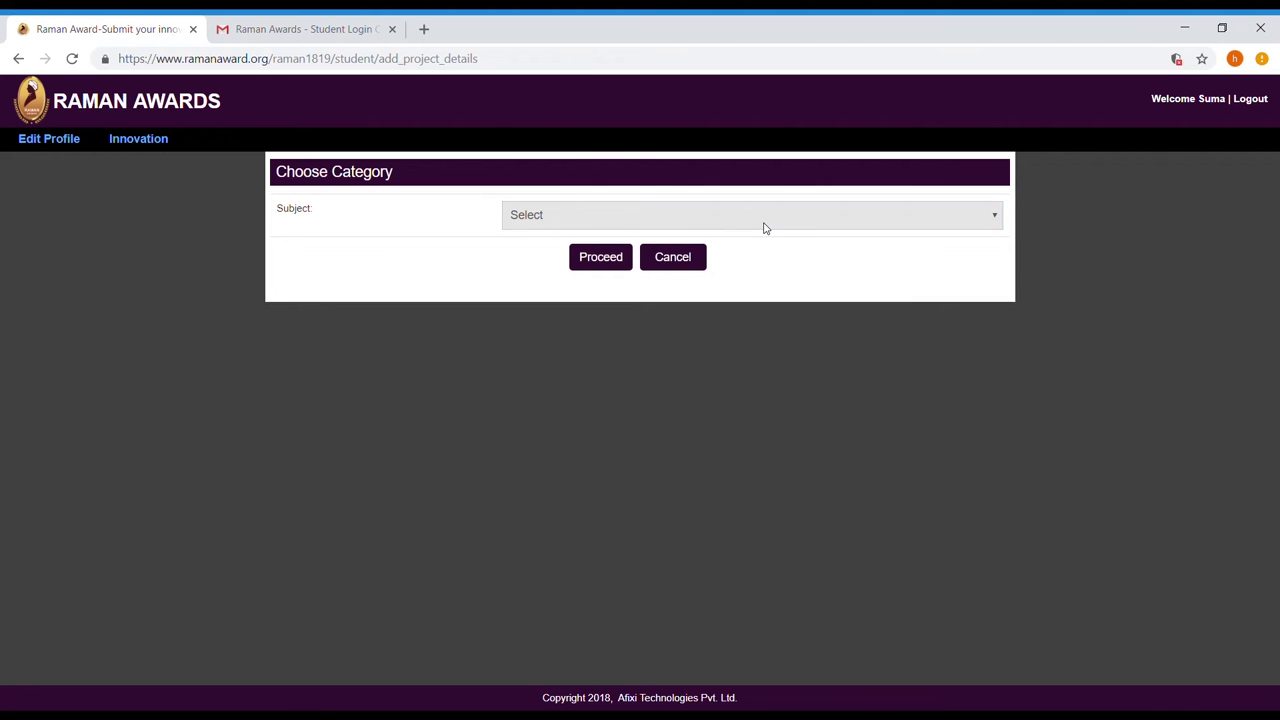
click(646, 308)
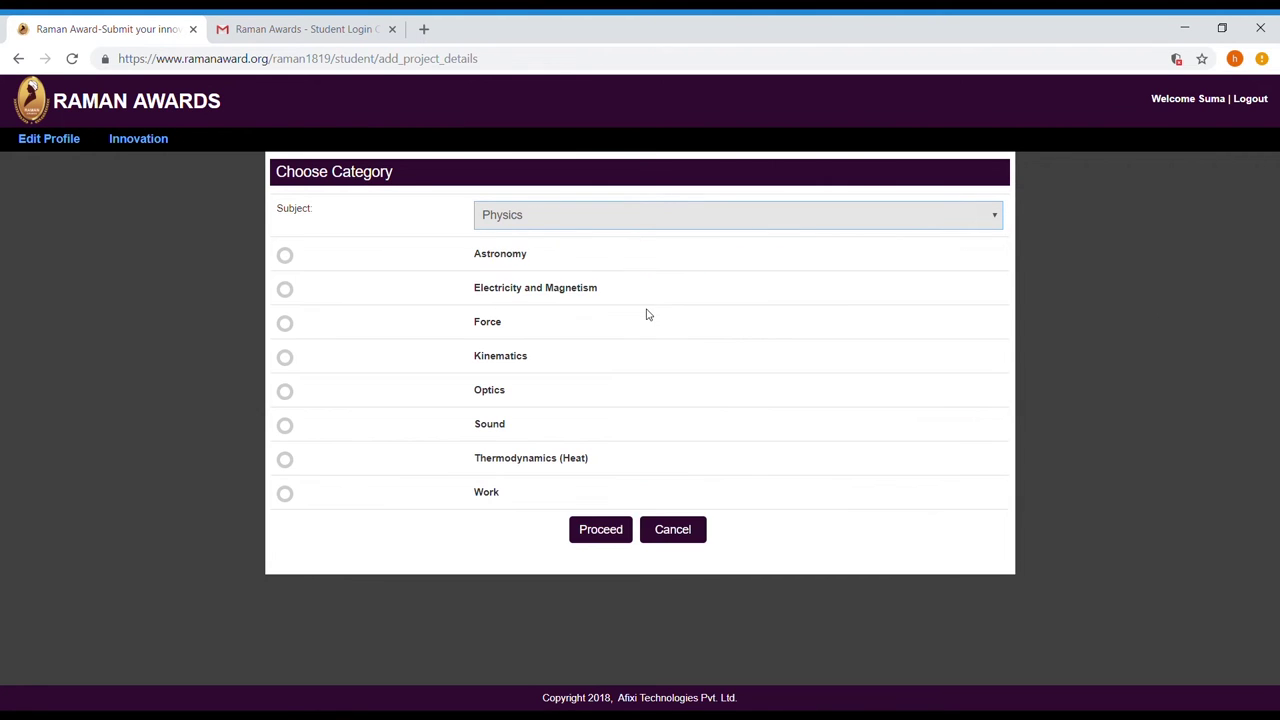
click(284, 290)
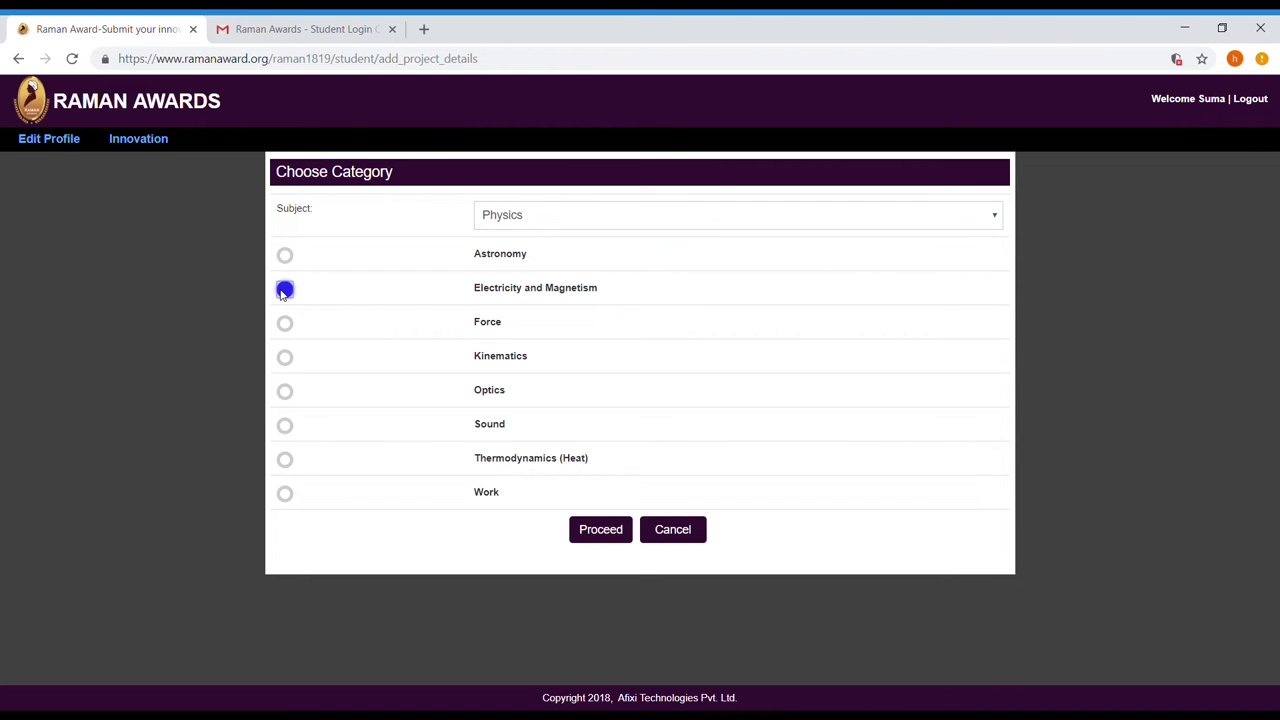
click(601, 528)
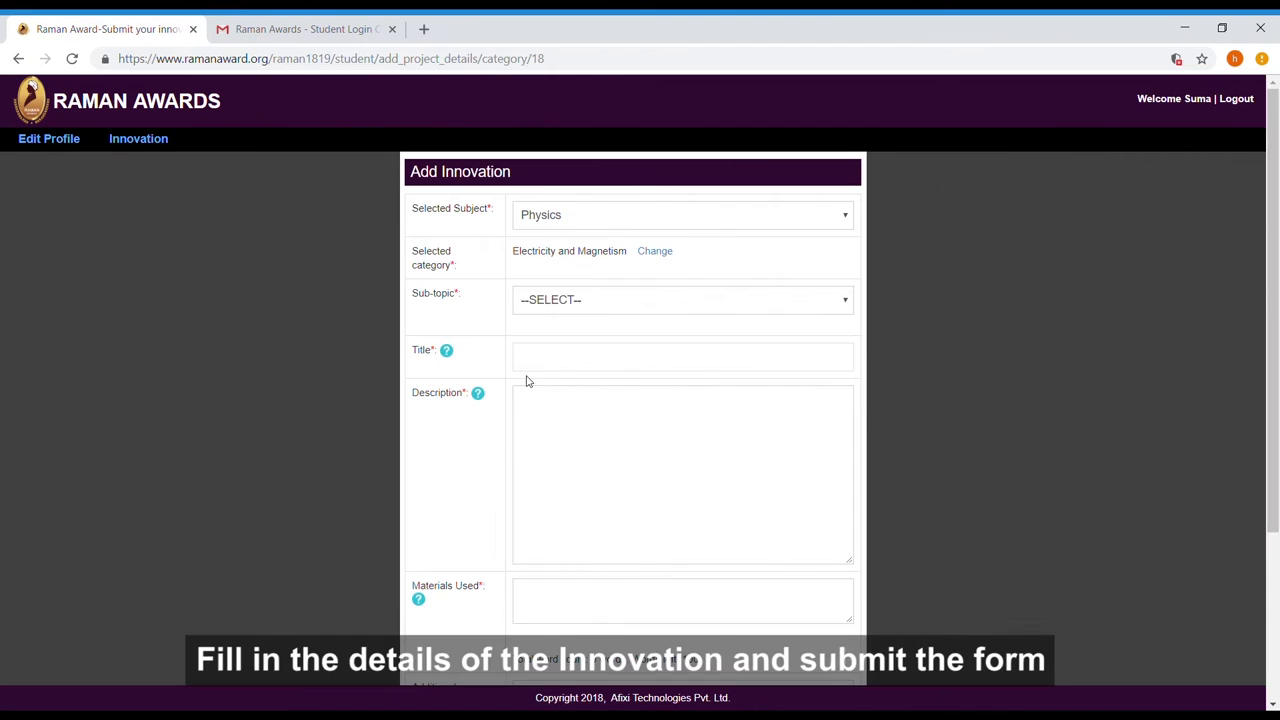
Fill in the title and materials: copper wire, AA battery, paper cutter, safety pins, double-sided tape.
click(563, 360)
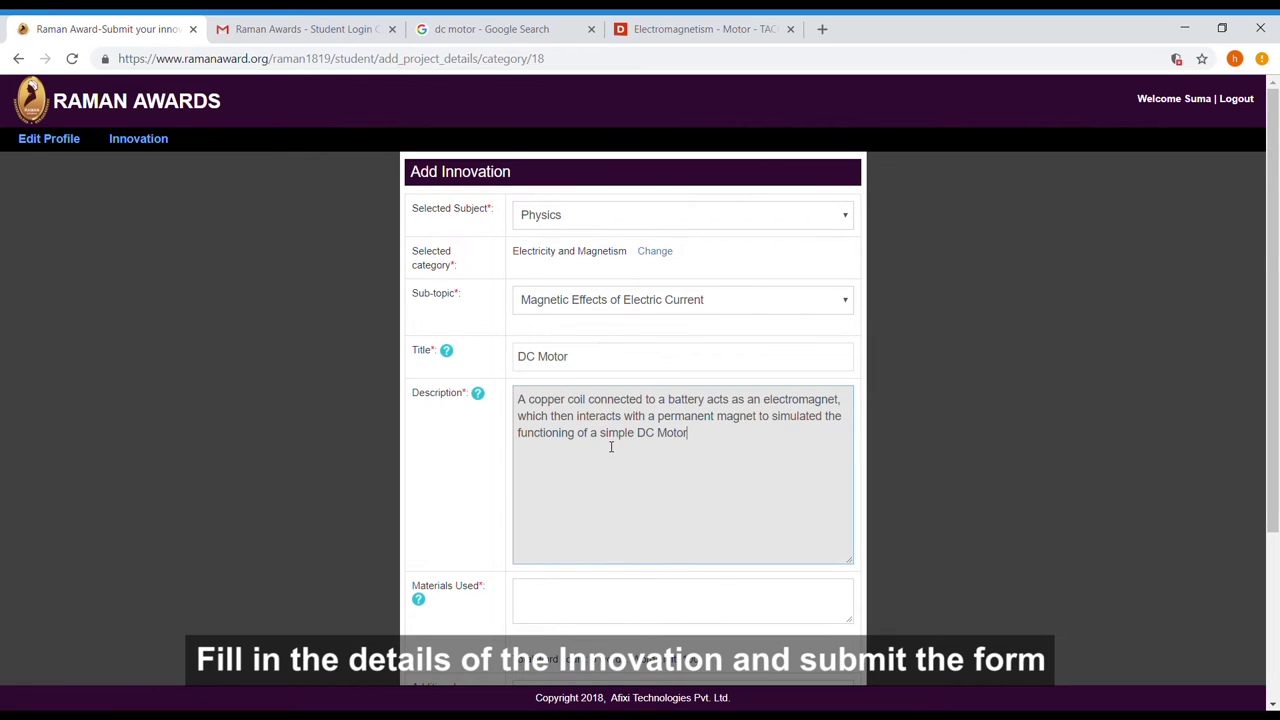
scroll(603, 354, down, 2)
click(603, 354)
text(Copper w)
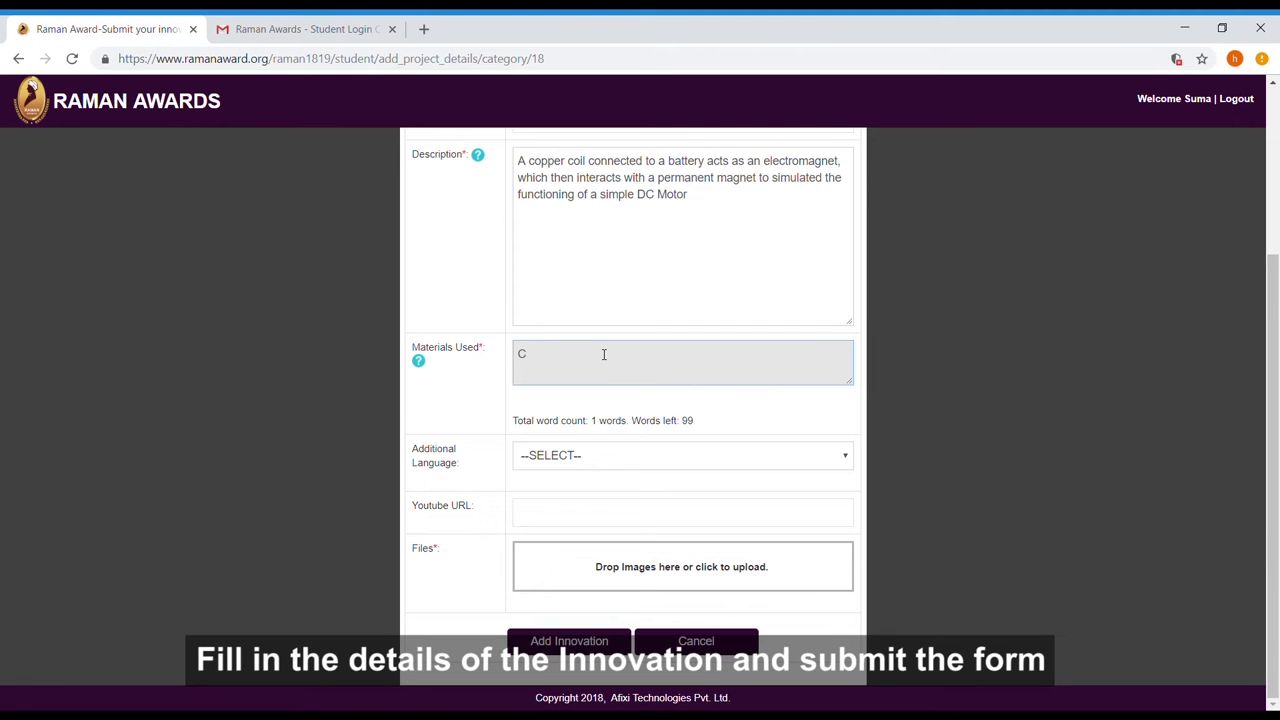
text(ire, AA Battery, Paper Cutter, Safety Pins, Double Sided Tape)
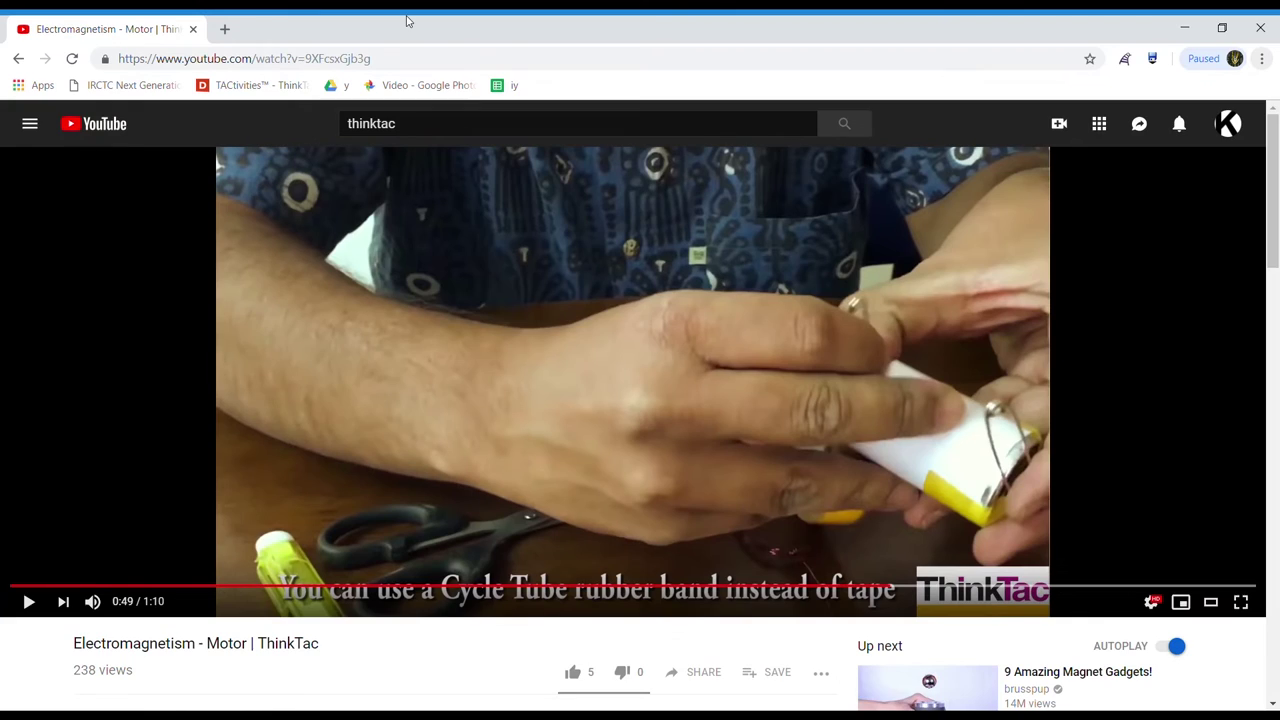
Add the demo video's YouTube link and two photos, then submit the DC Motor innovation.
right_click(574, 284)
click(589, 298)
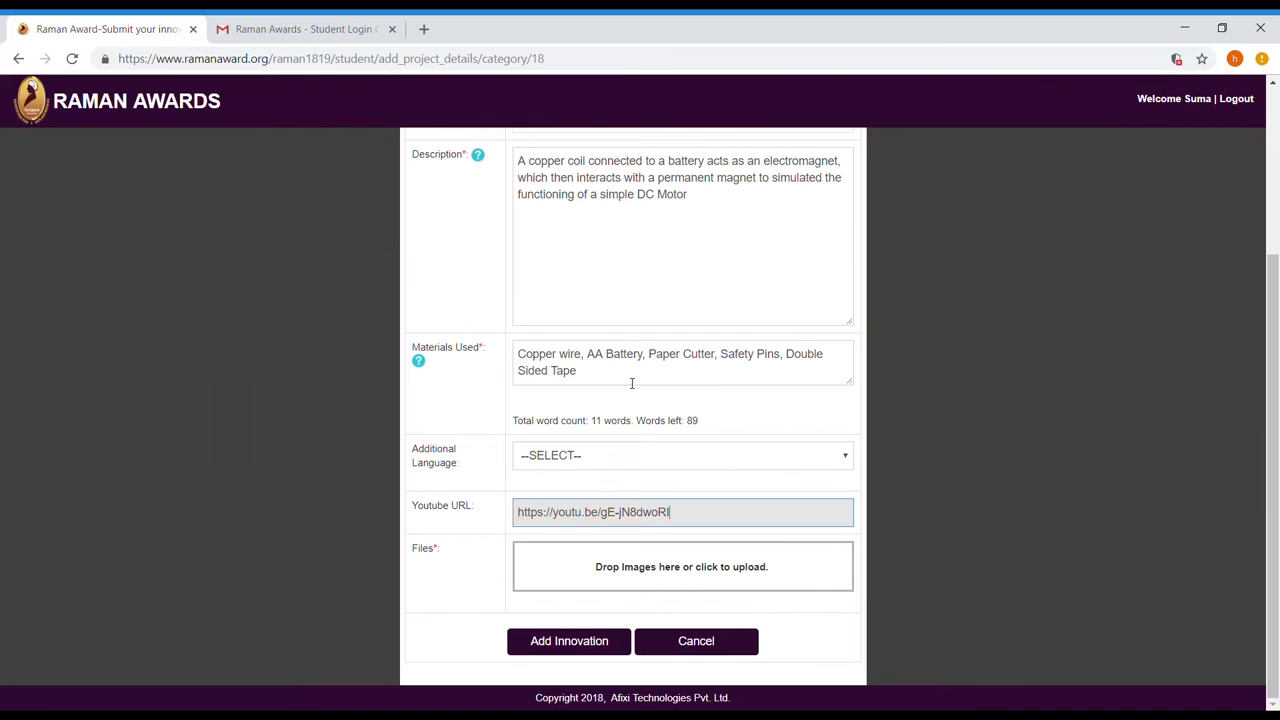
click(634, 566)
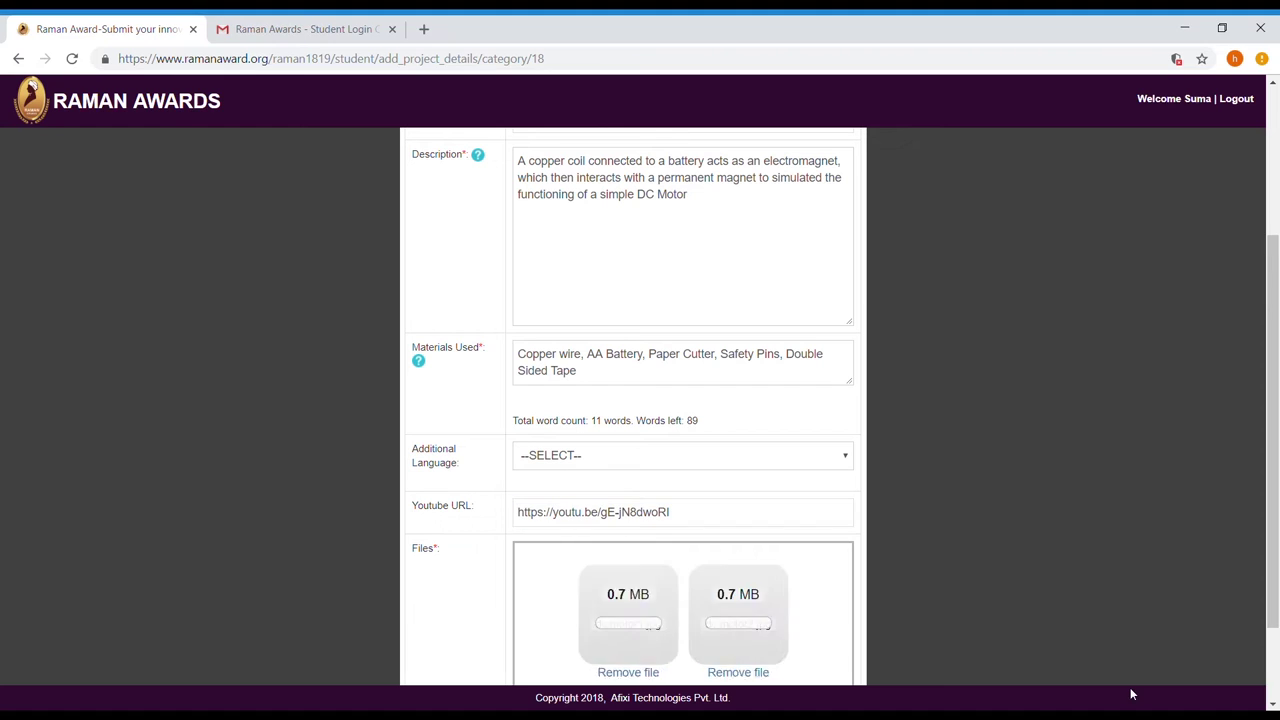
scroll(770, 455, down, 1)
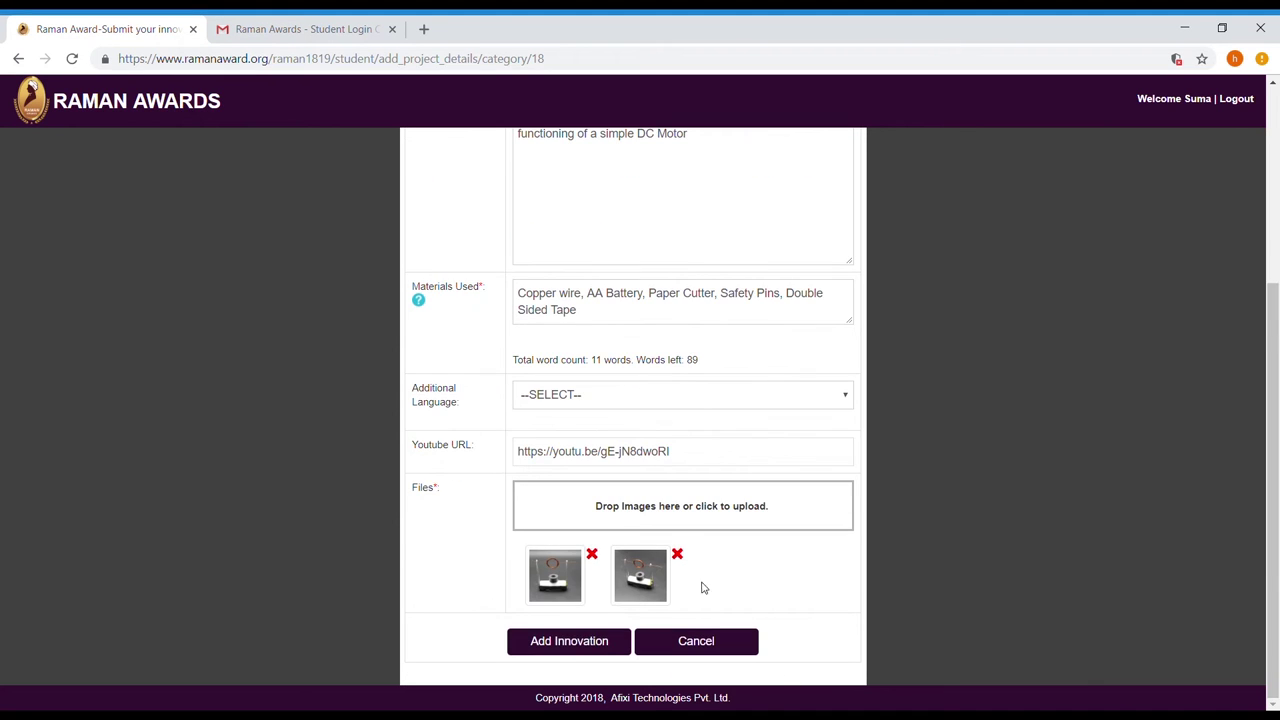
click(562, 645)
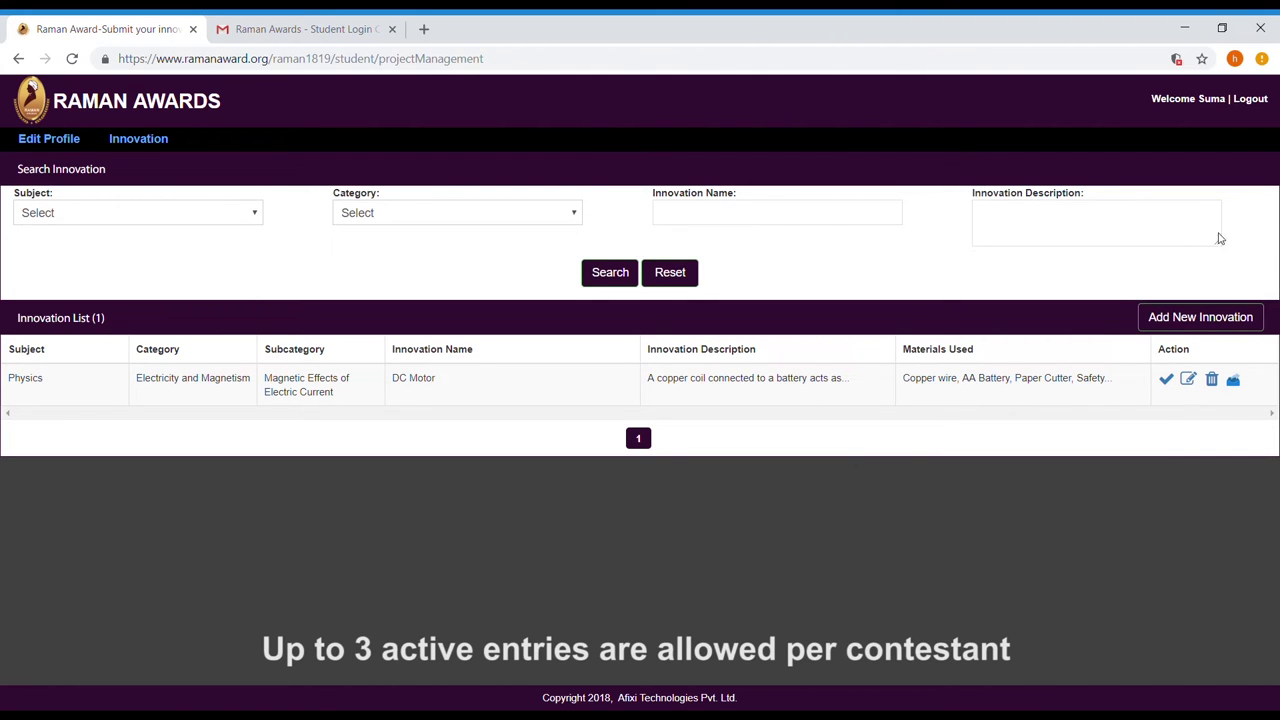
Log out of the student account, sign back in as the school, and view the Teacher List.
click(1250, 98)
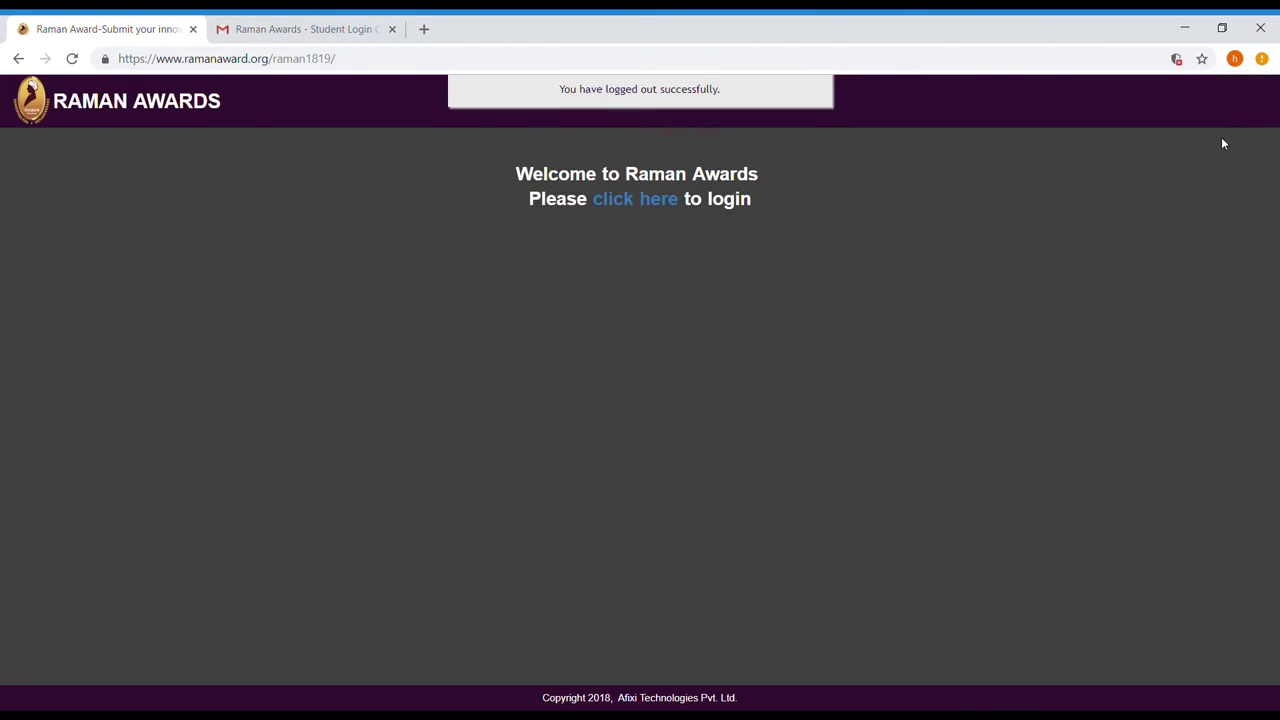
click(631, 199)
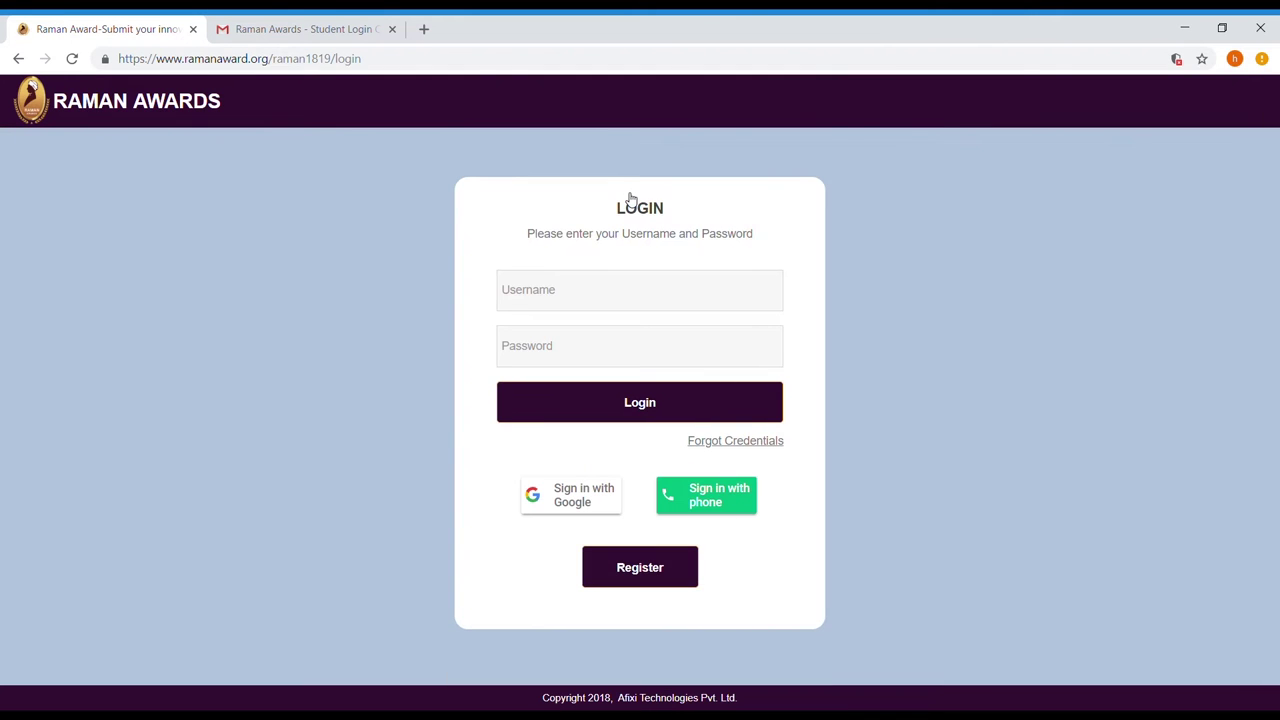
click(577, 297)
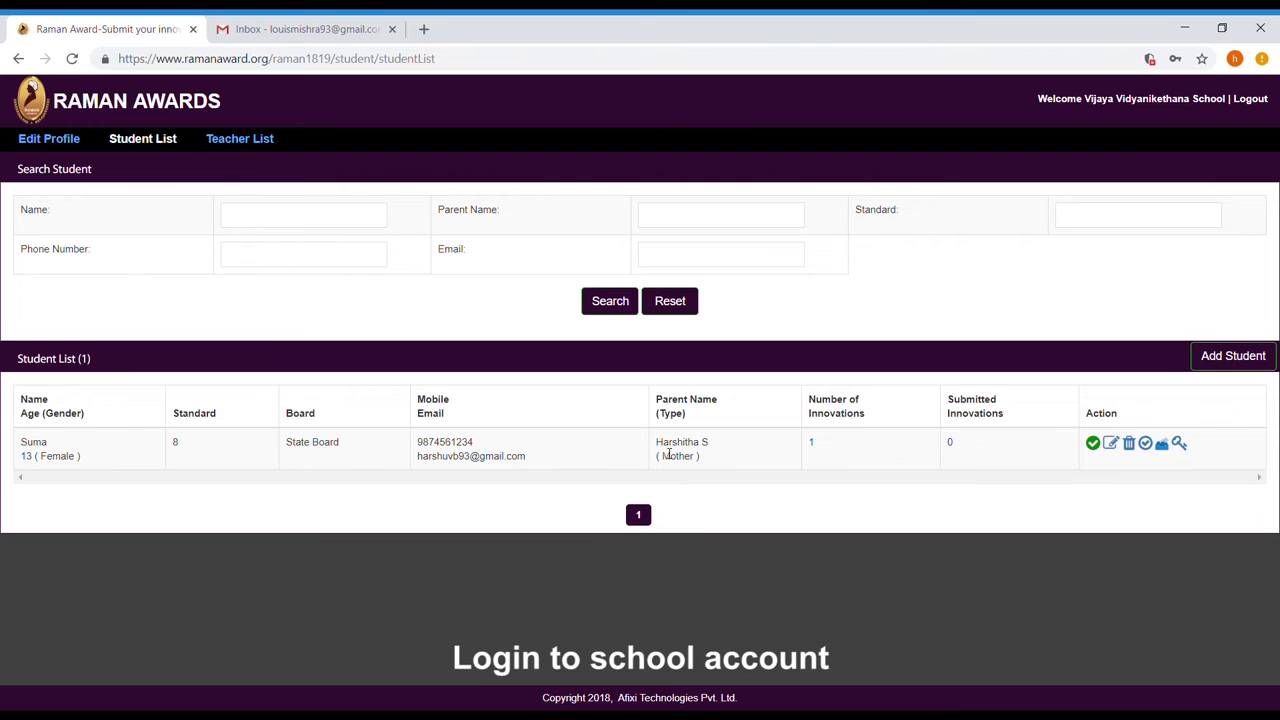
click(270, 147)
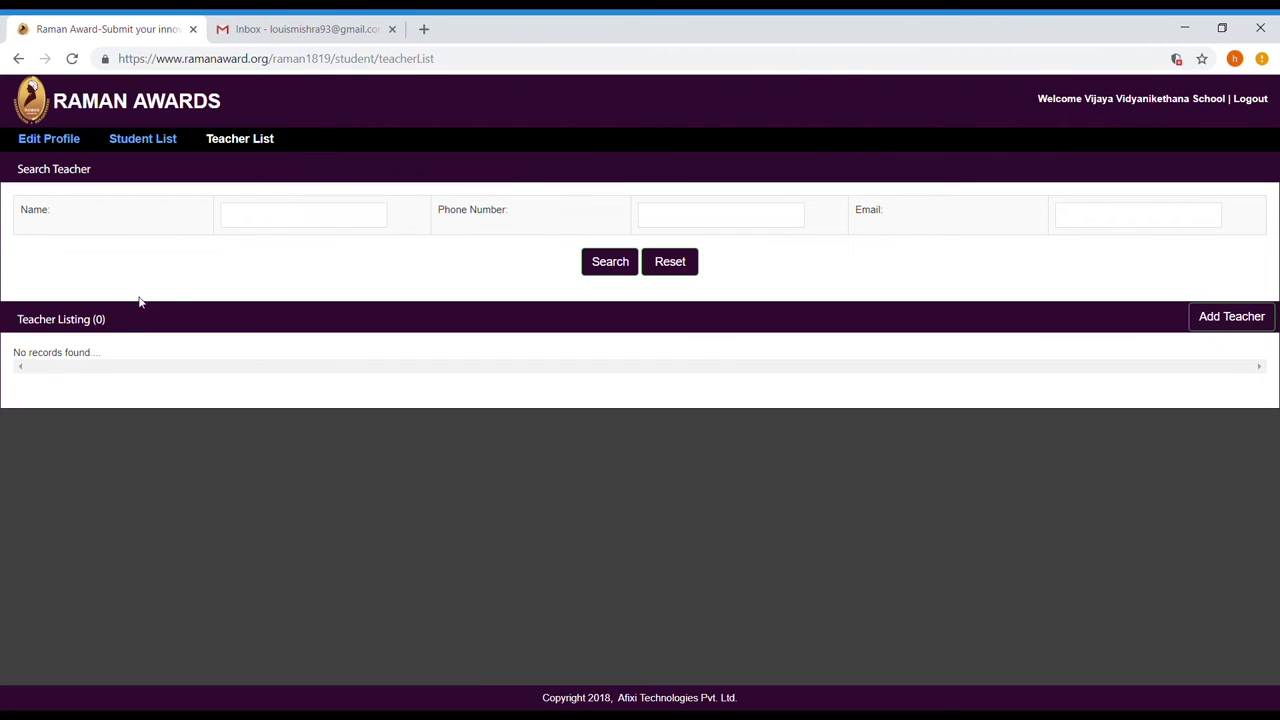
Start a new teacher entry with the teacher's name, age 25, male gender, e-mail and phone number.
click(1231, 316)
text(Avishek)
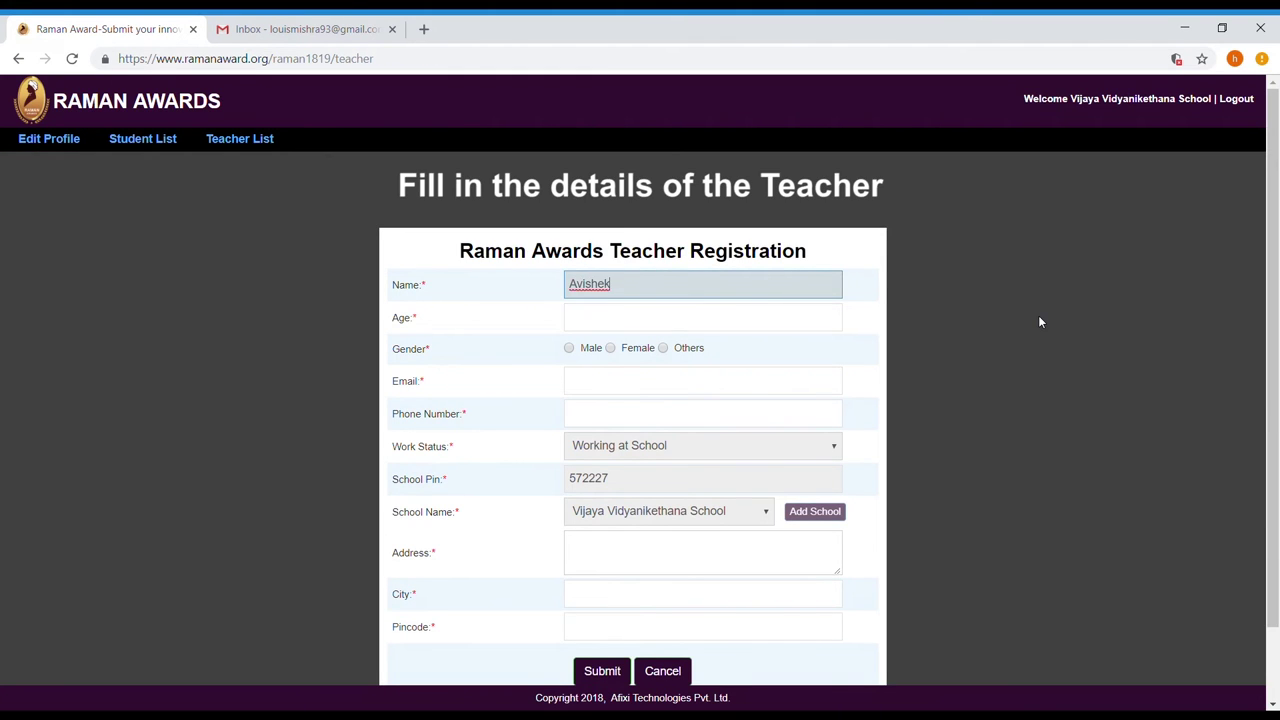
click(760, 312)
text(25)
click(569, 348)
click(600, 384)
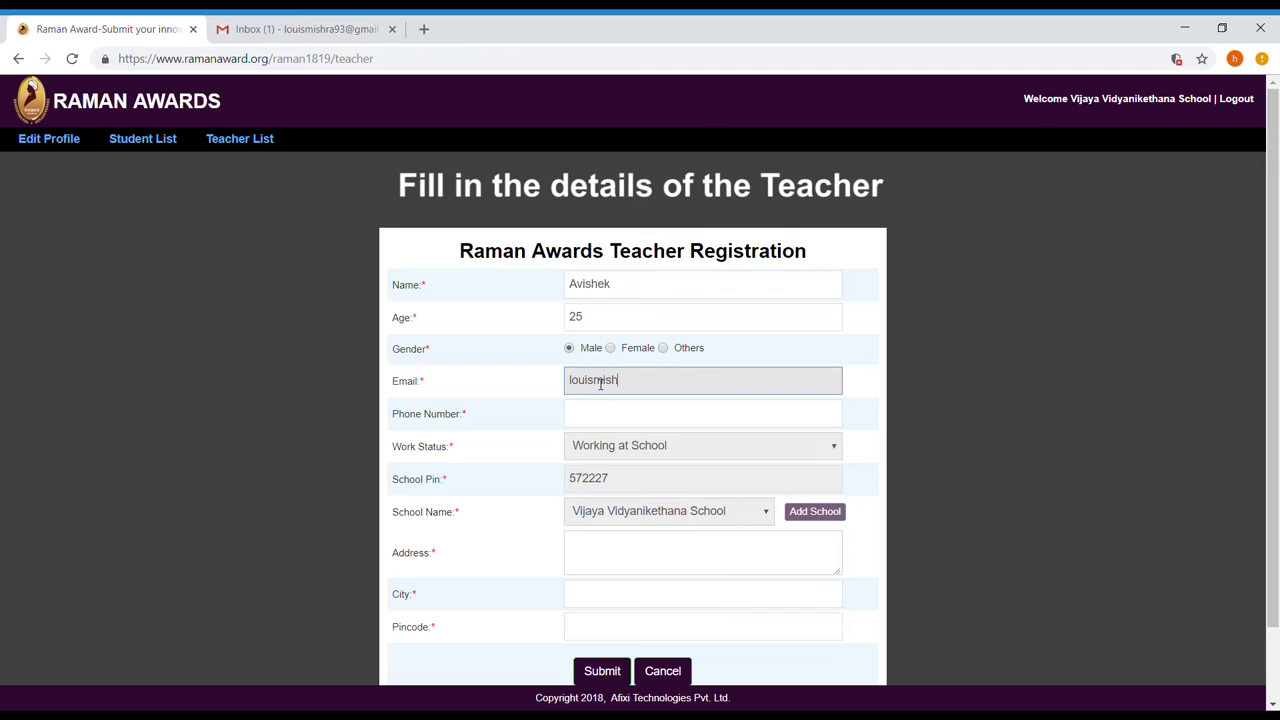
click(640, 422)
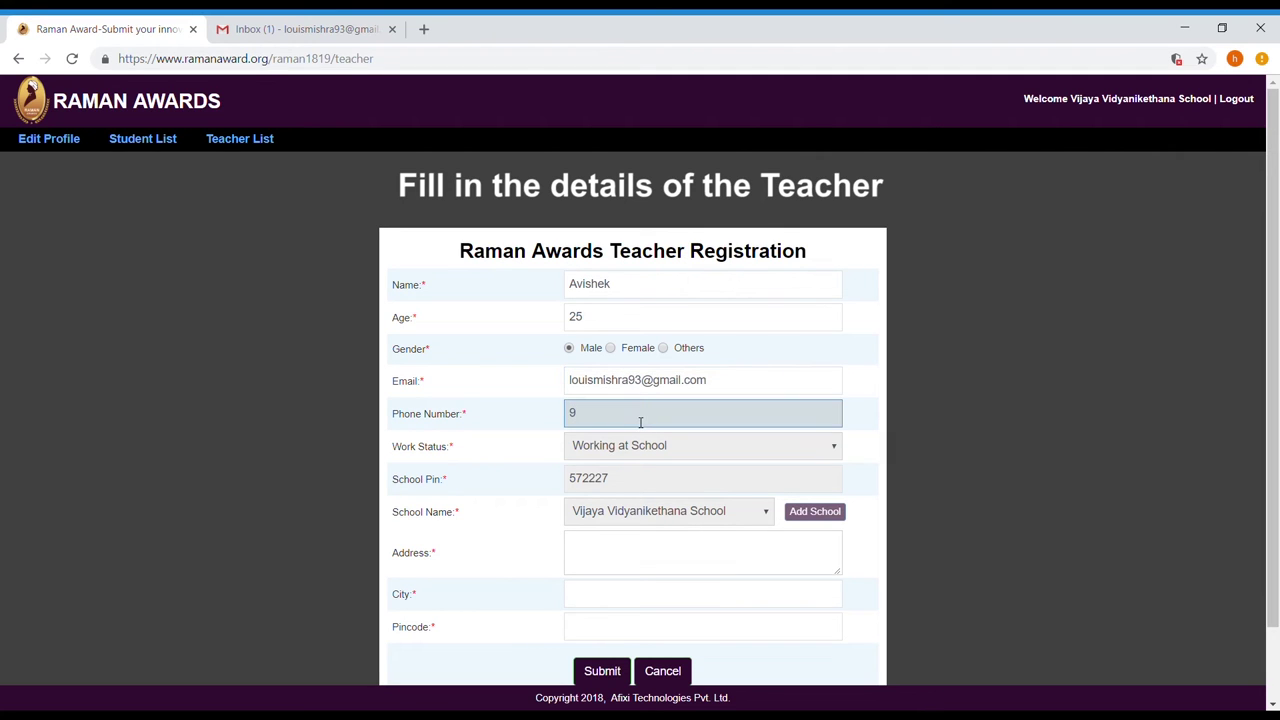
Fill in the teacher's three-line address, city and pincode, then submit the registration.
scroll(640, 440, down, 1)
click(635, 468)
key(Return)
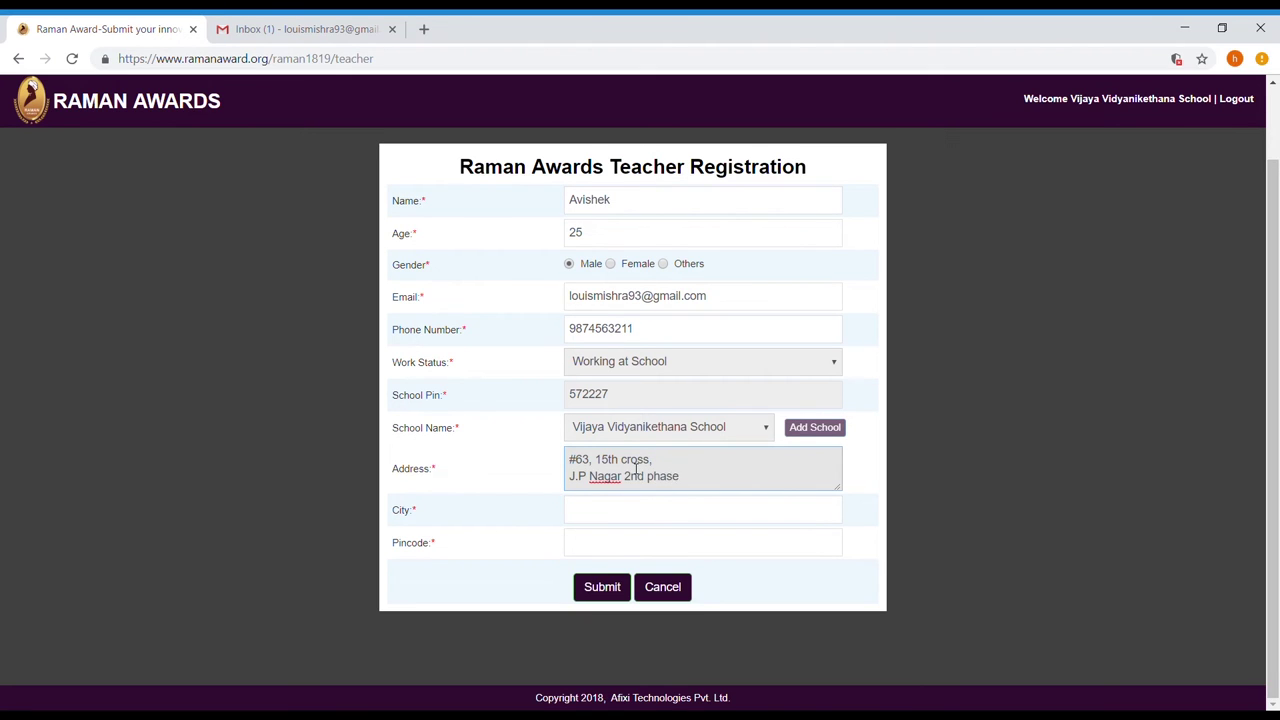
key(Return)
click(623, 512)
text(Bangalore)
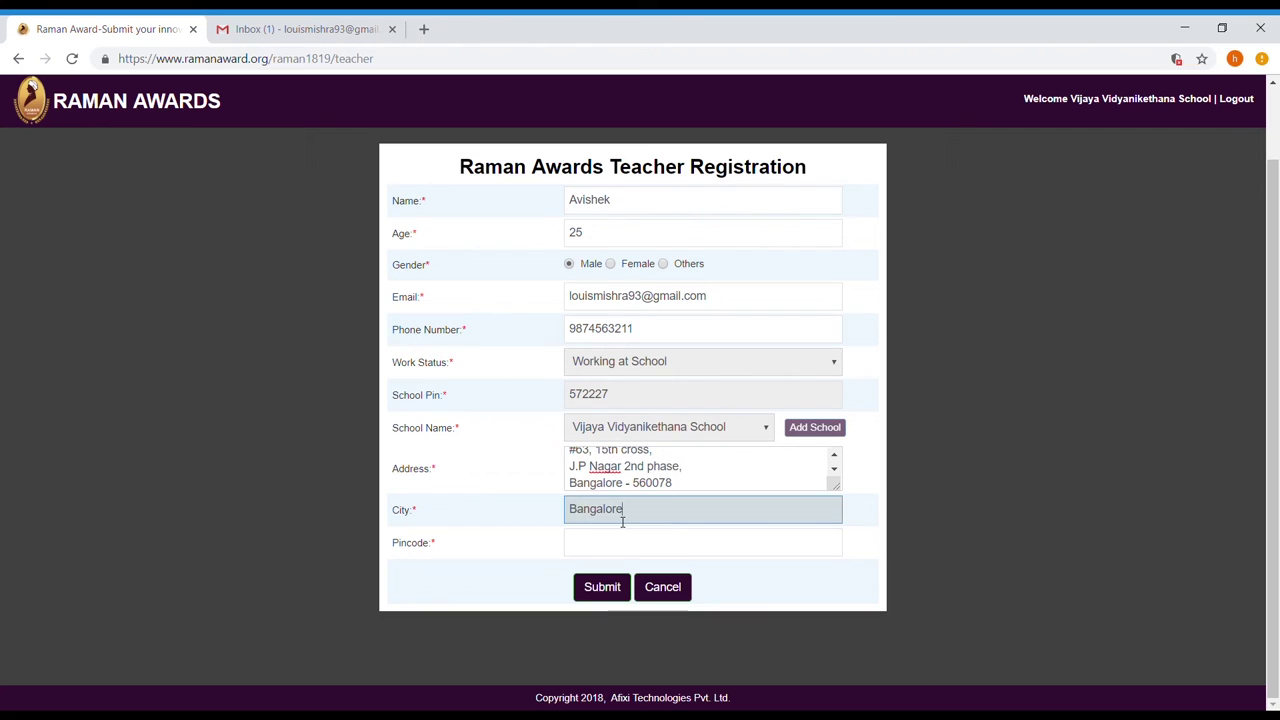
key(Tab)
text(560078)
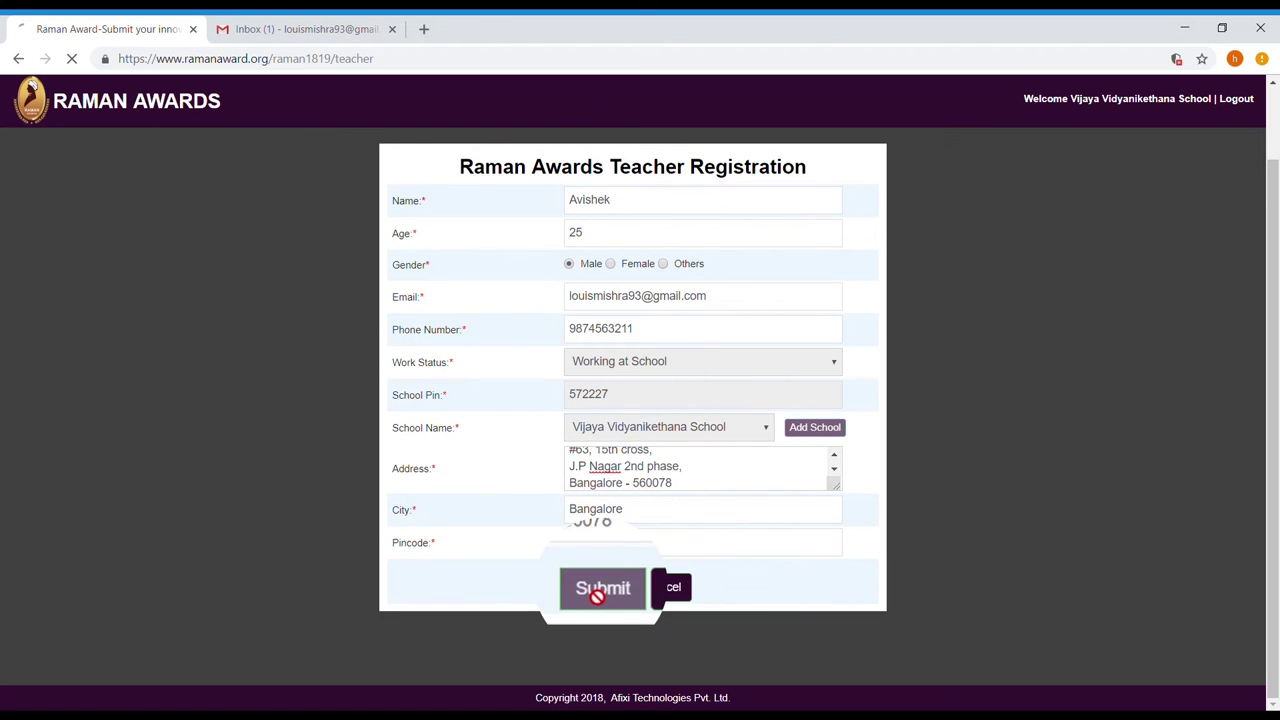
click(602, 590)
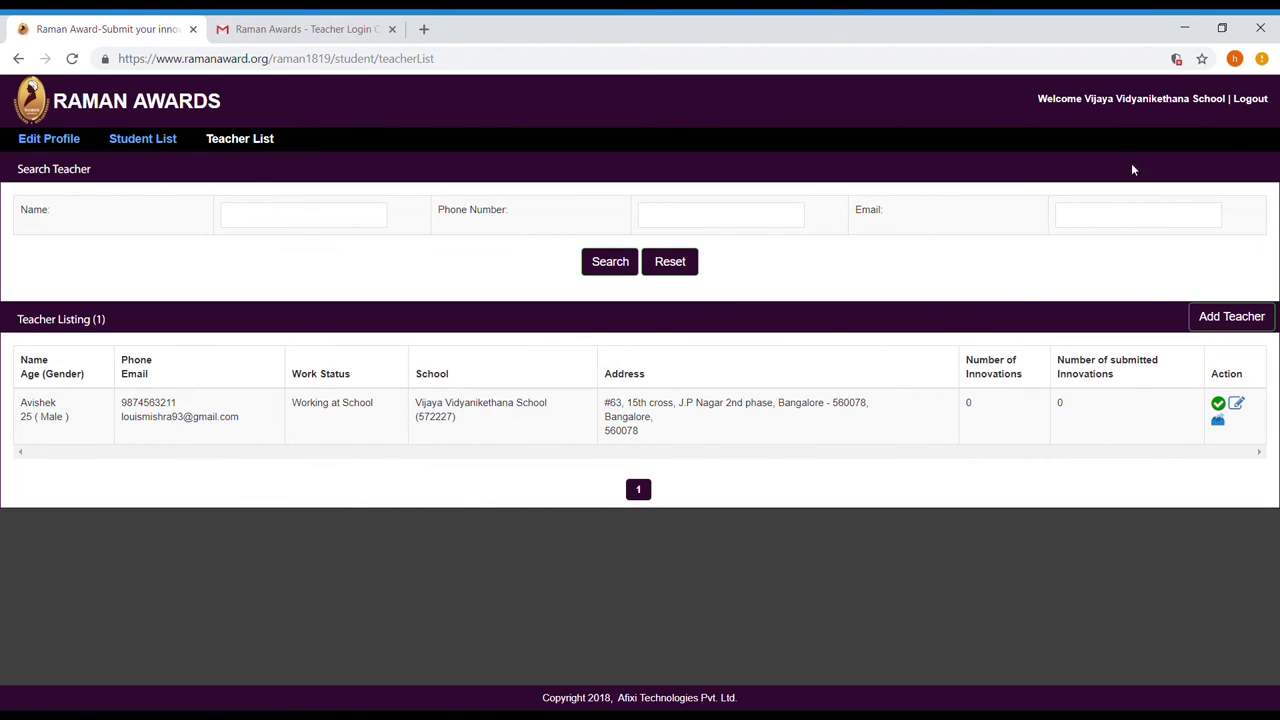
Sign out of the school account and paste the teacher's username from the credentials email into the login form.
click(1261, 106)
click(632, 199)
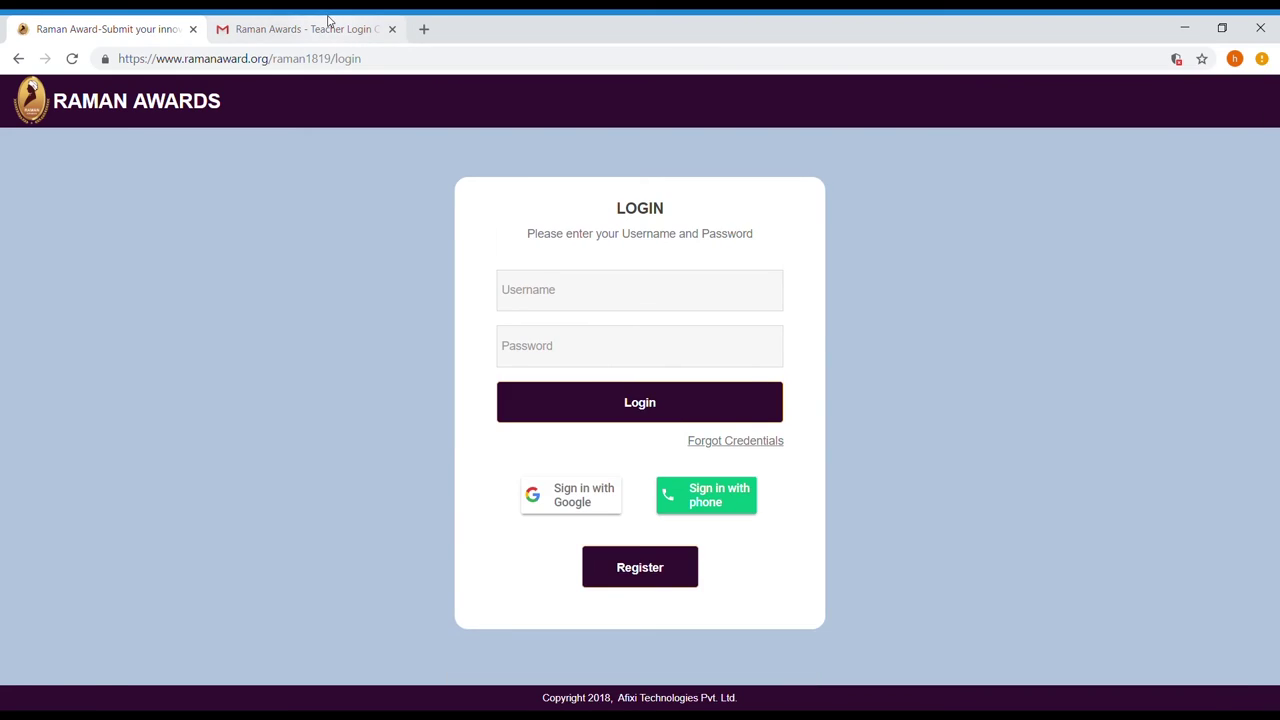
click(323, 22)
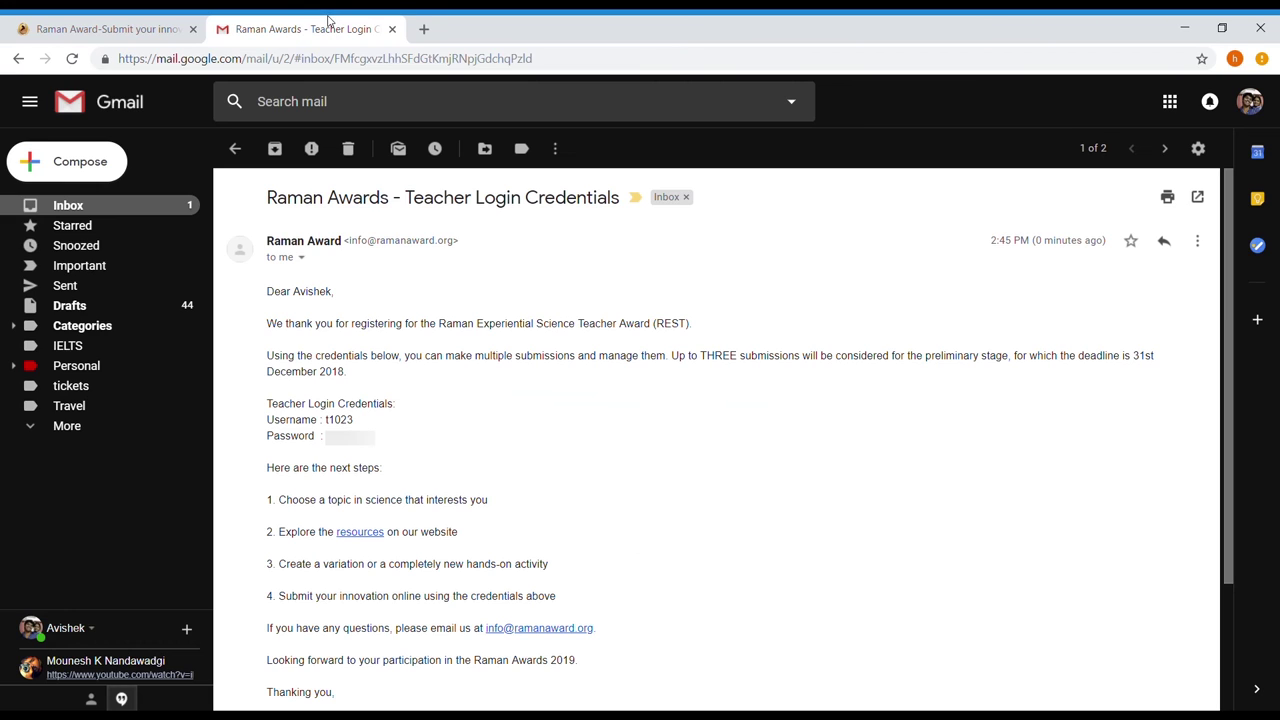
drag(324, 419, 365, 420)
key(ctrl+c)
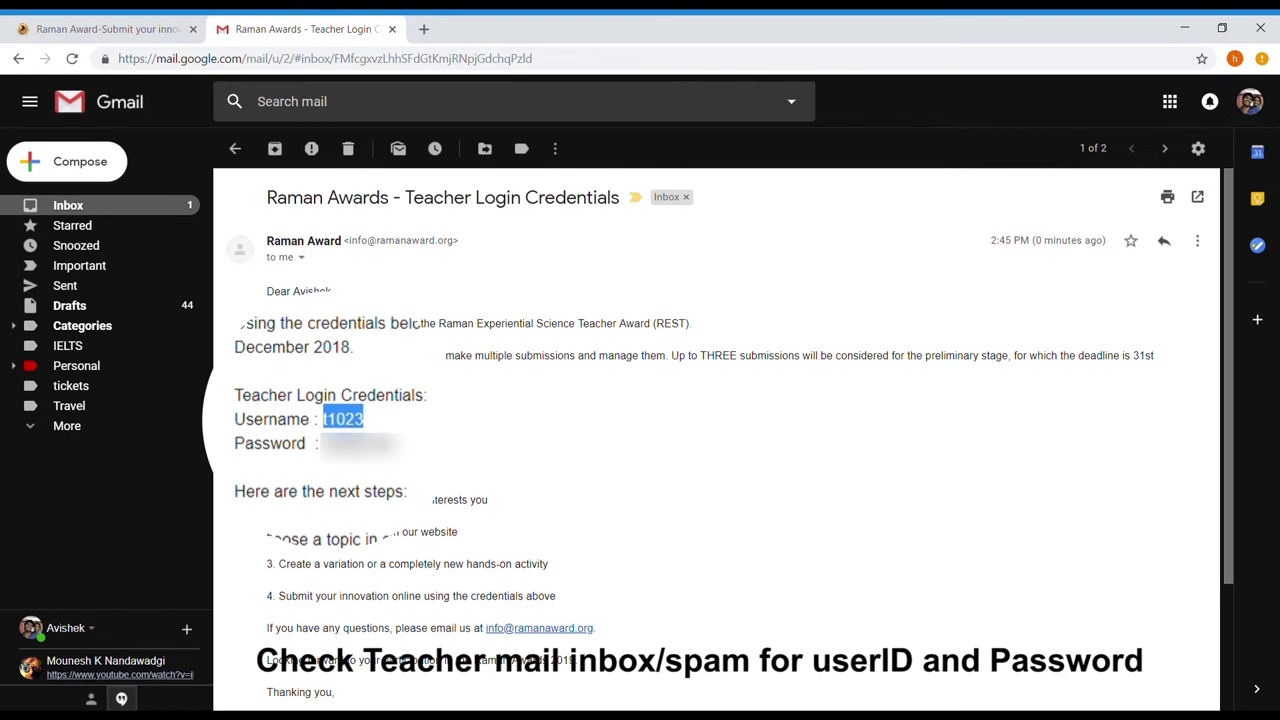
click(134, 22)
click(528, 286)
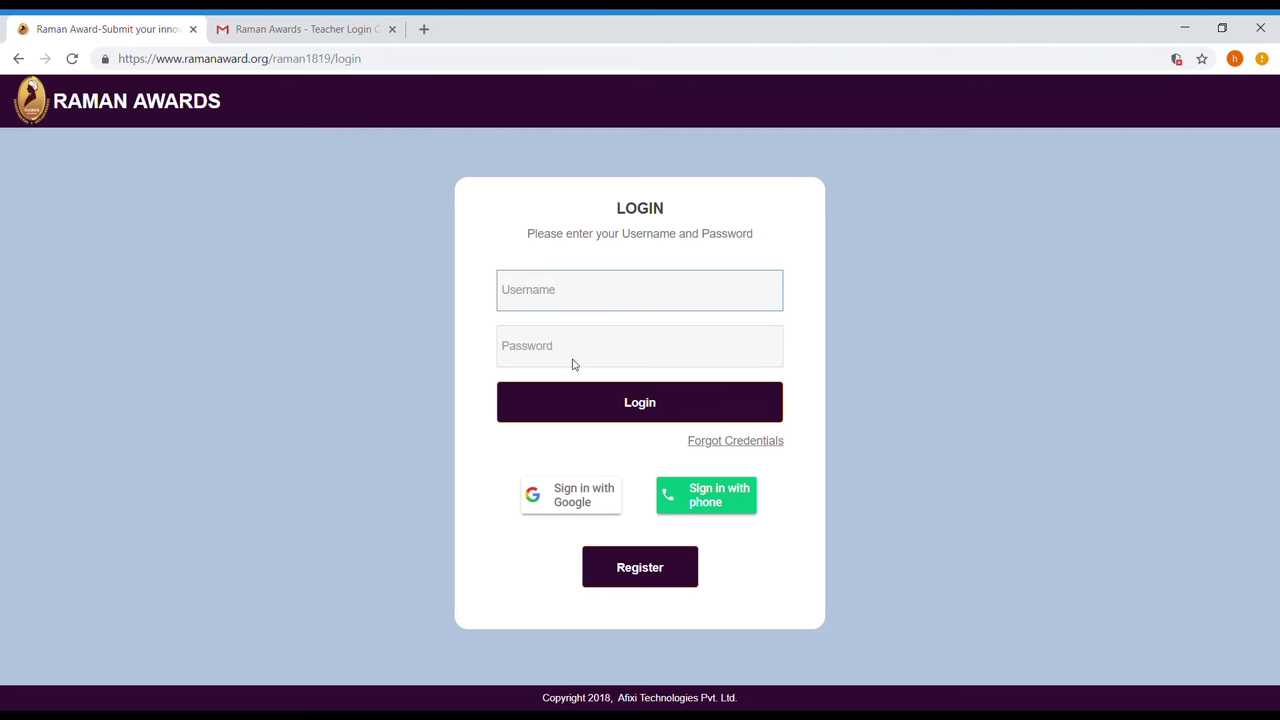
key(ctrl+v)
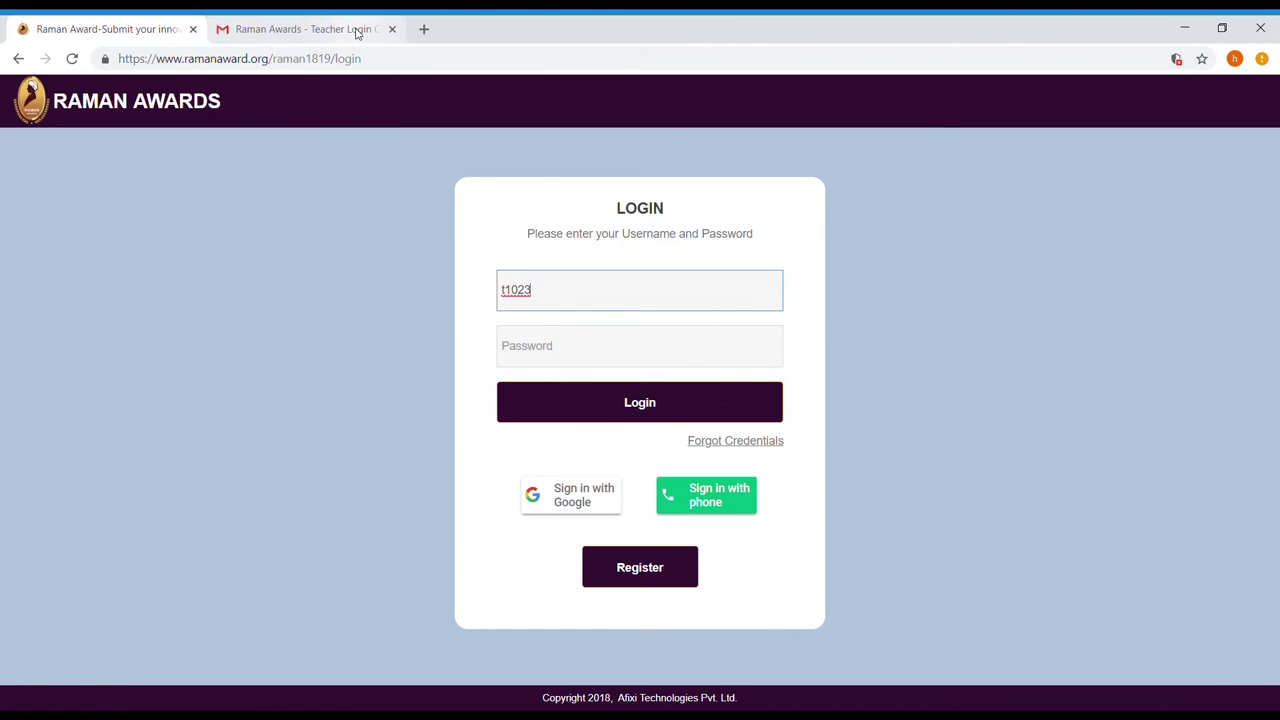
Copy the teacher's password from the credentials email and return to the portal login page.
click(357, 32)
drag(322, 436, 375, 442)
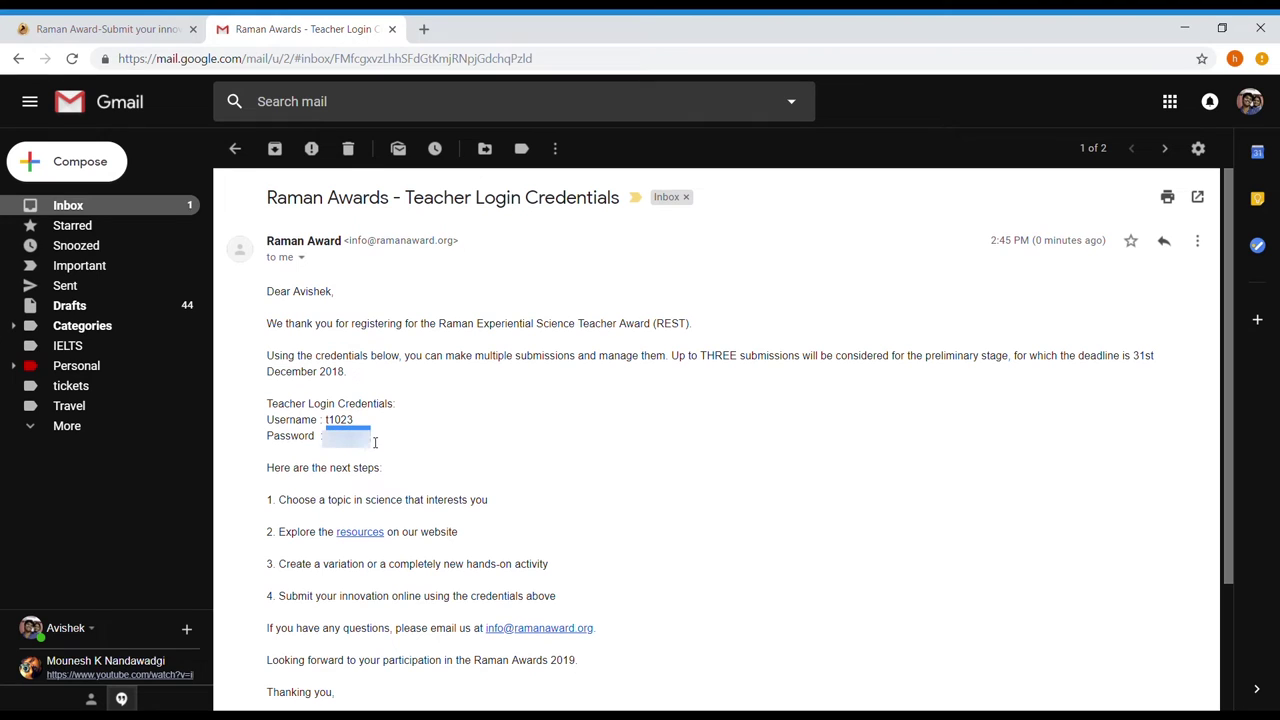
click(150, 22)
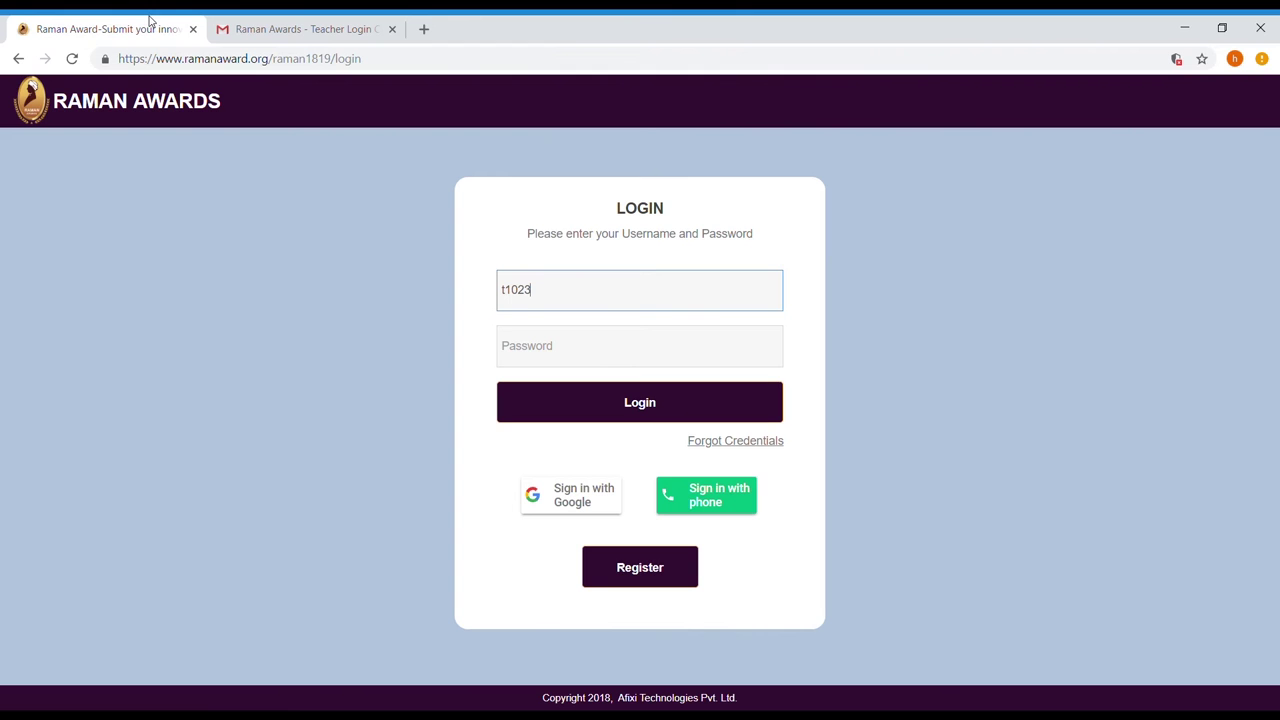
Paste the teacher's password and log in to the teacher account.
click(610, 365)
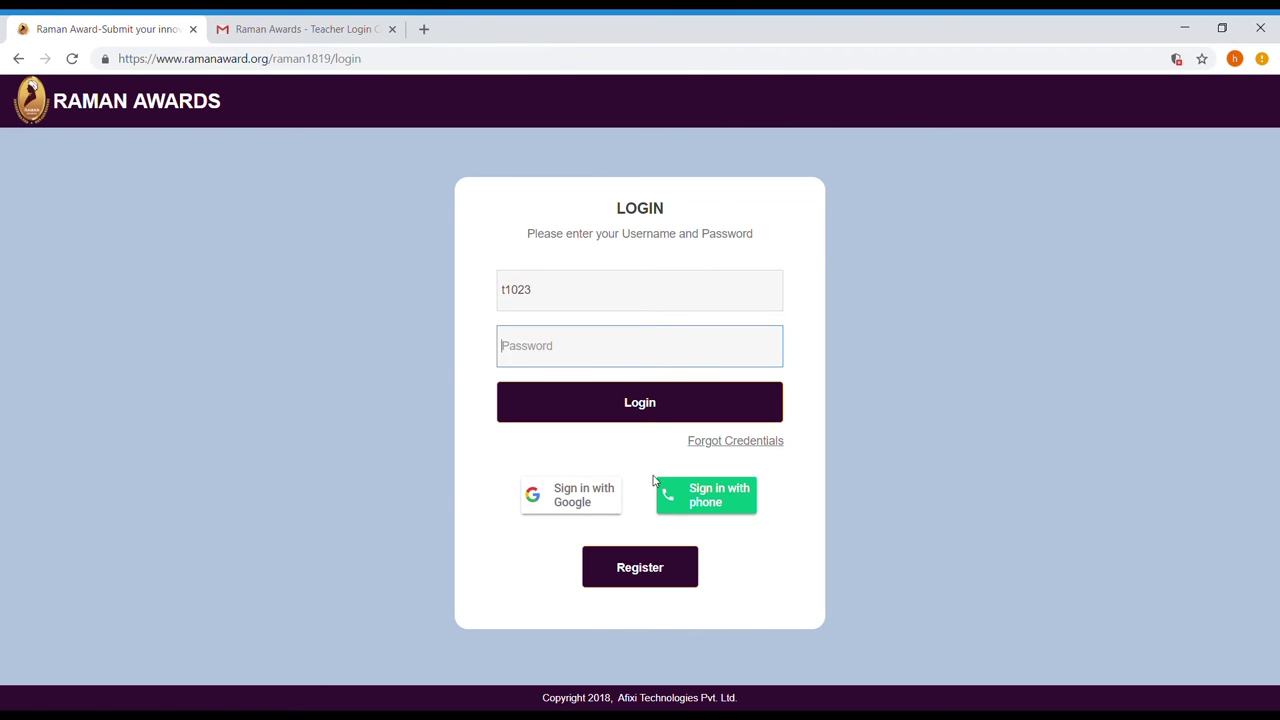
key(ctrl+v)
click(603, 417)
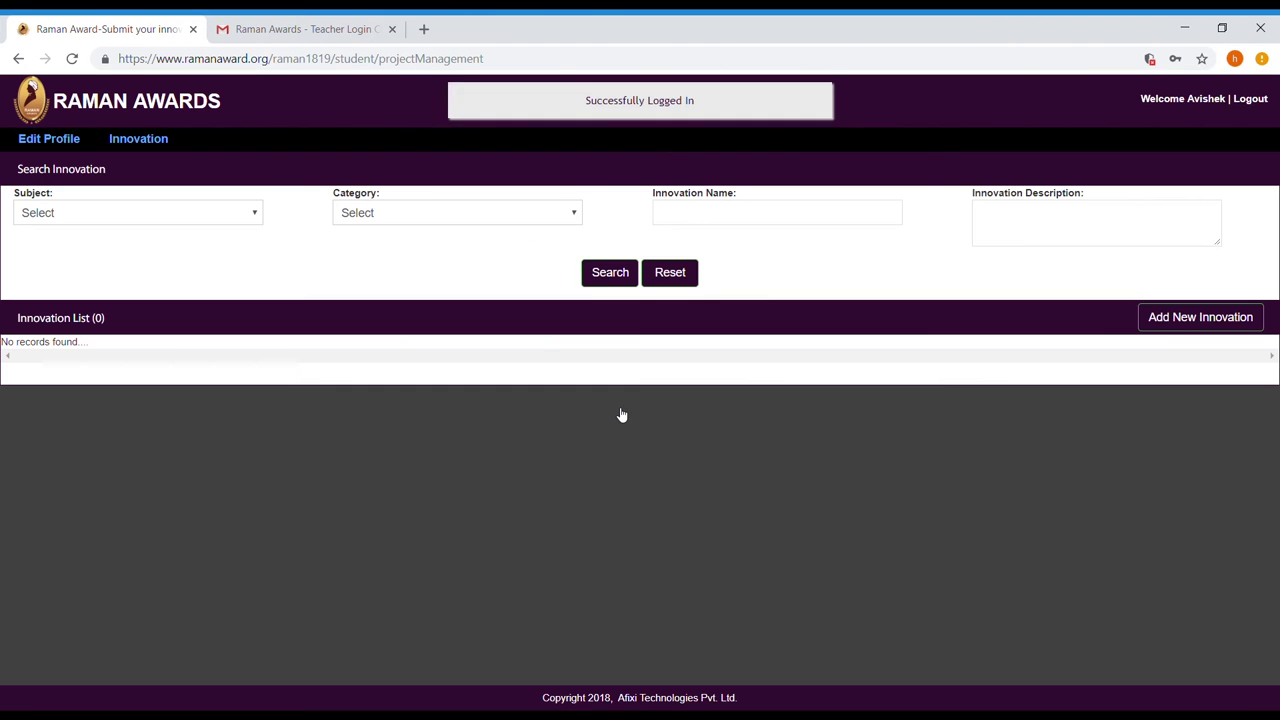
Start a Biology > Botany innovation titled 'Microscope Leaf Venation' with sub-topic Getting To Know Plants.
click(1234, 332)
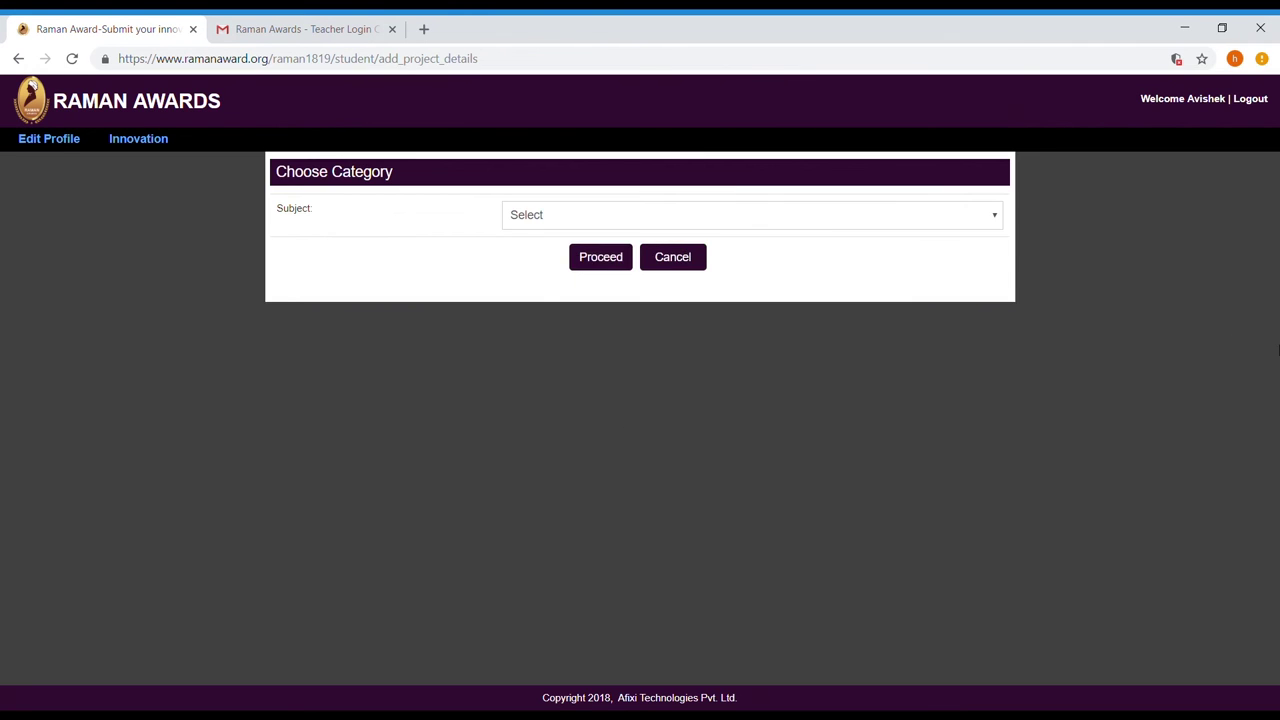
click(285, 255)
click(595, 430)
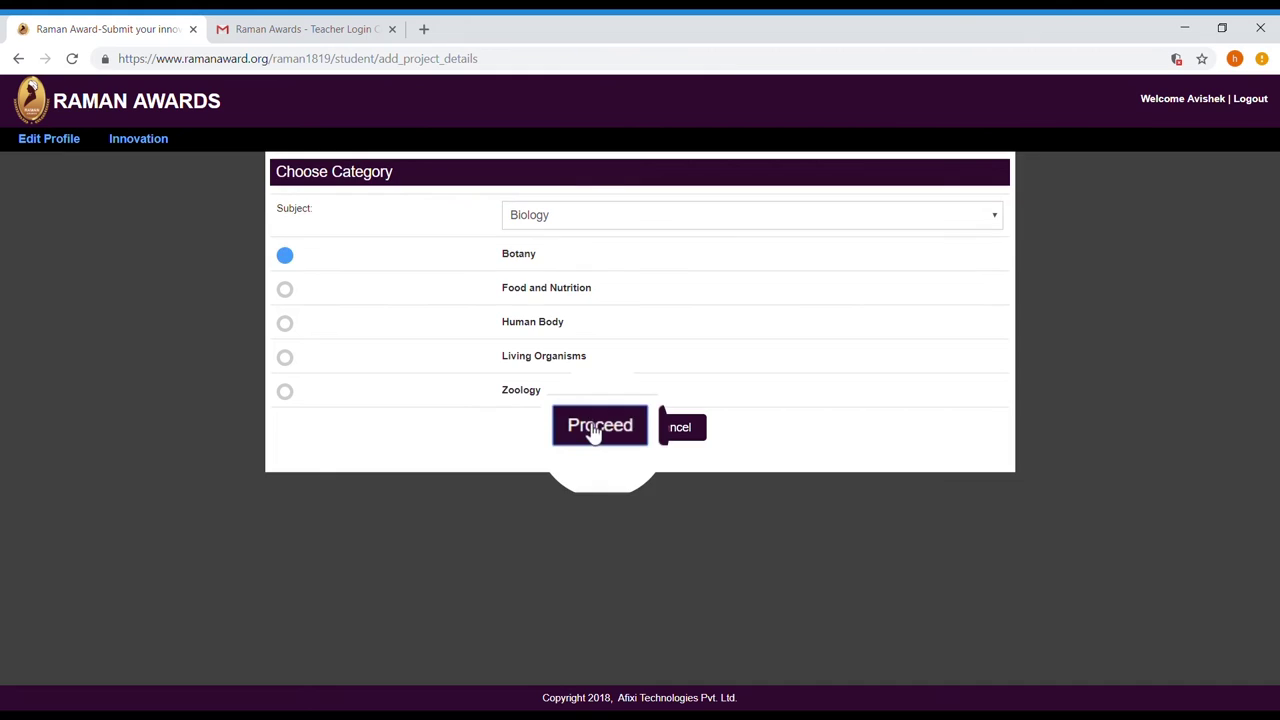
click(560, 302)
click(561, 340)
click(563, 360)
text(Microscope Leaf Venation)
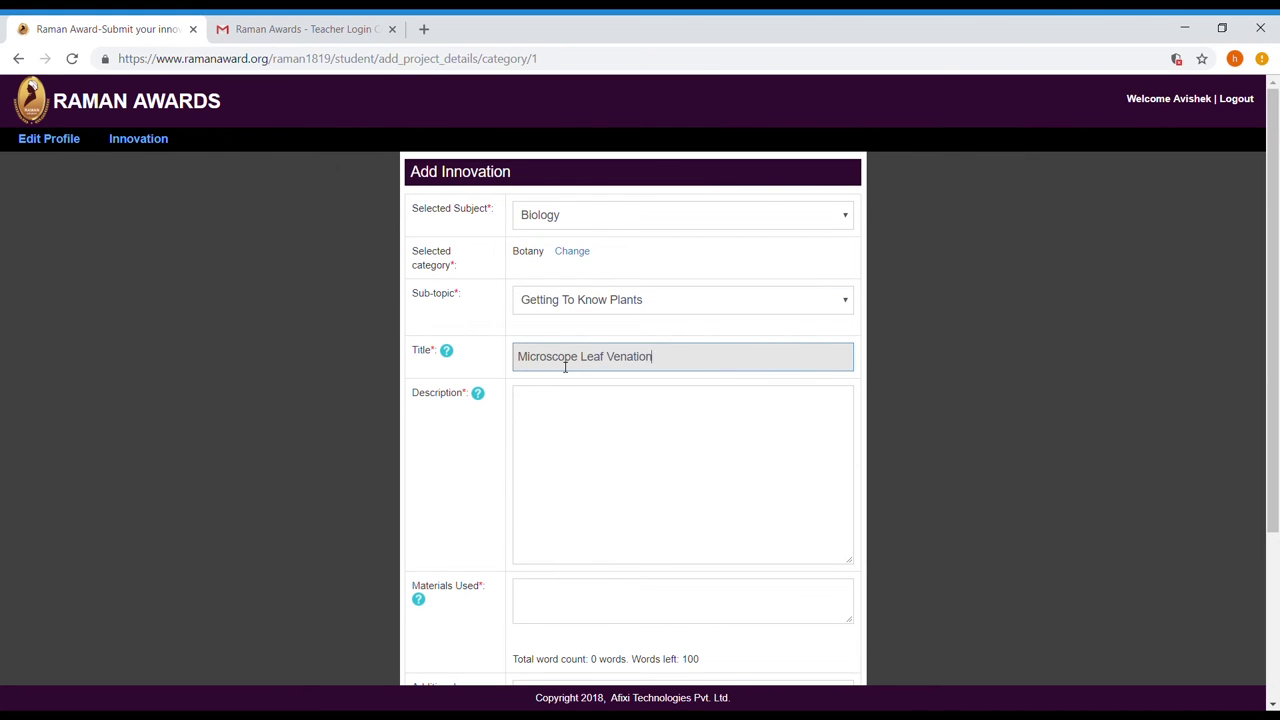
Paste the description, materials list and video link, then add the innovation to the list.
click(563, 449)
text(Make your own microscope using the material provided. Now place the leaf on the slide and the cover-slip over it. Observe the venation in the leaf and draw the structure as you see.)
scroll(558, 449, down, 2)
click(585, 362)
key(ctrl+v)
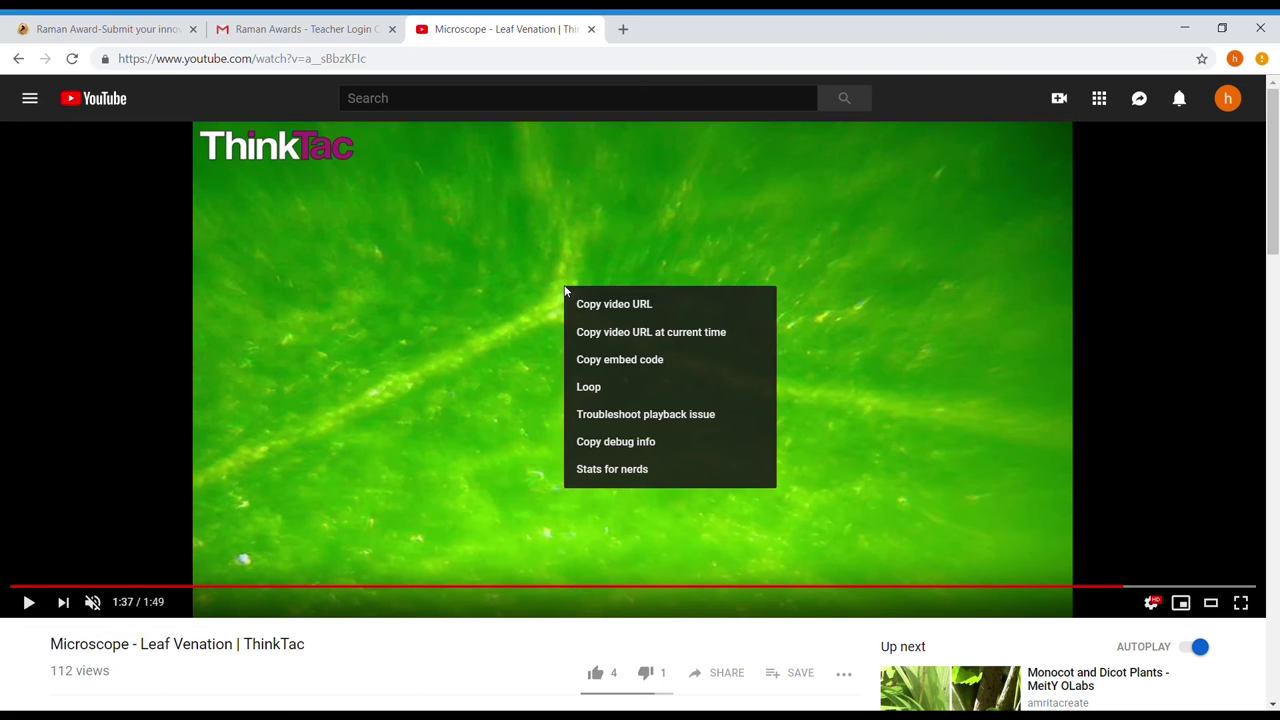
click(602, 302)
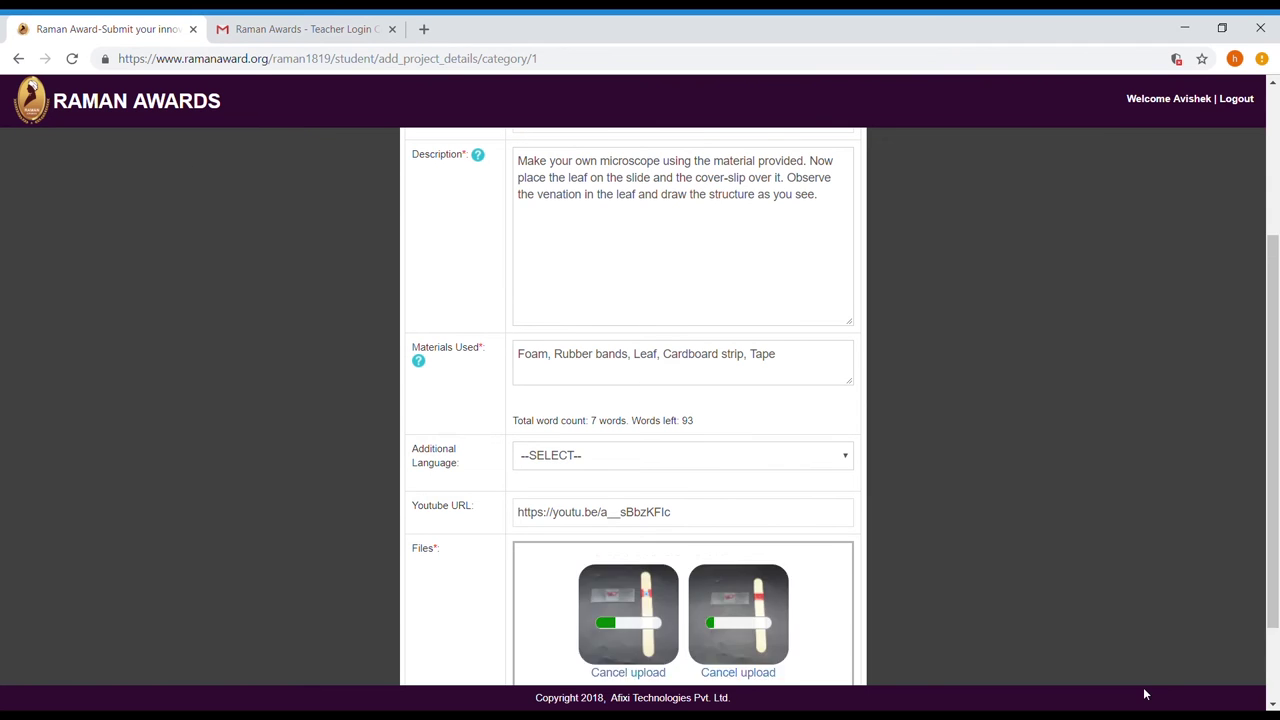
scroll(857, 609, down, 1)
click(594, 656)
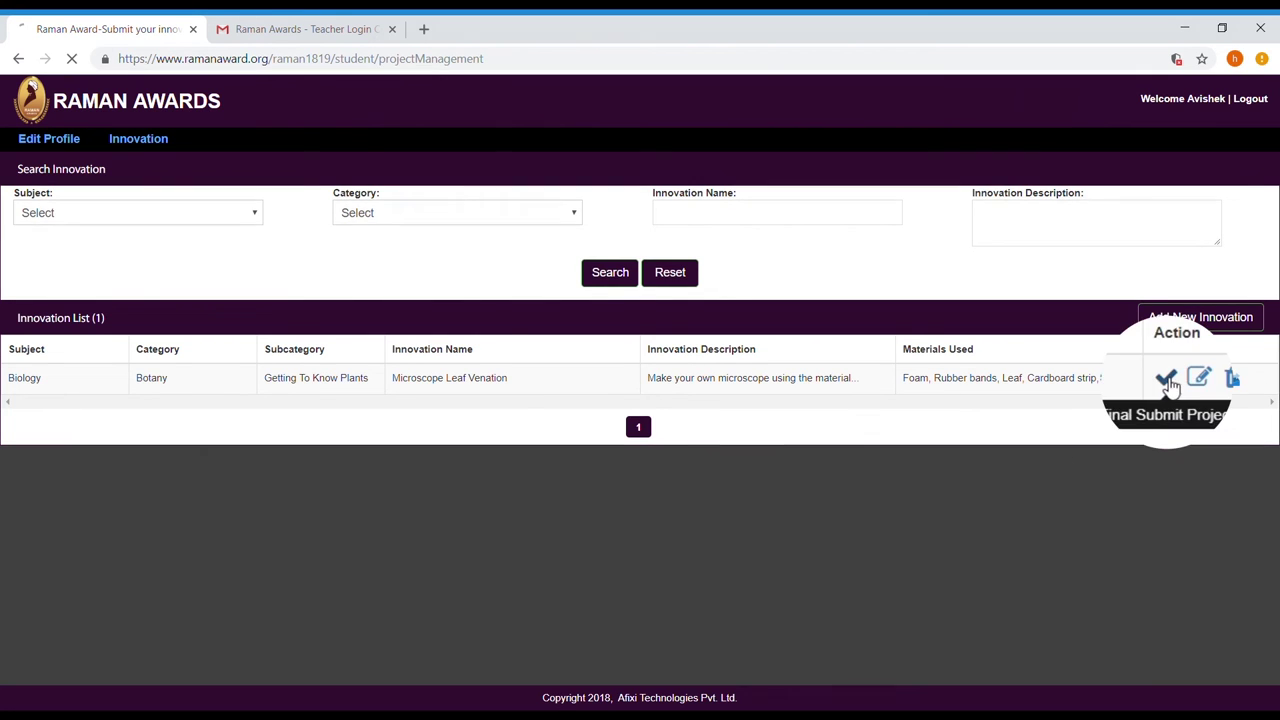
Final-submit the Microscope Leaf Venation innovation.
click(1166, 379)
scroll(838, 380, down, 3)
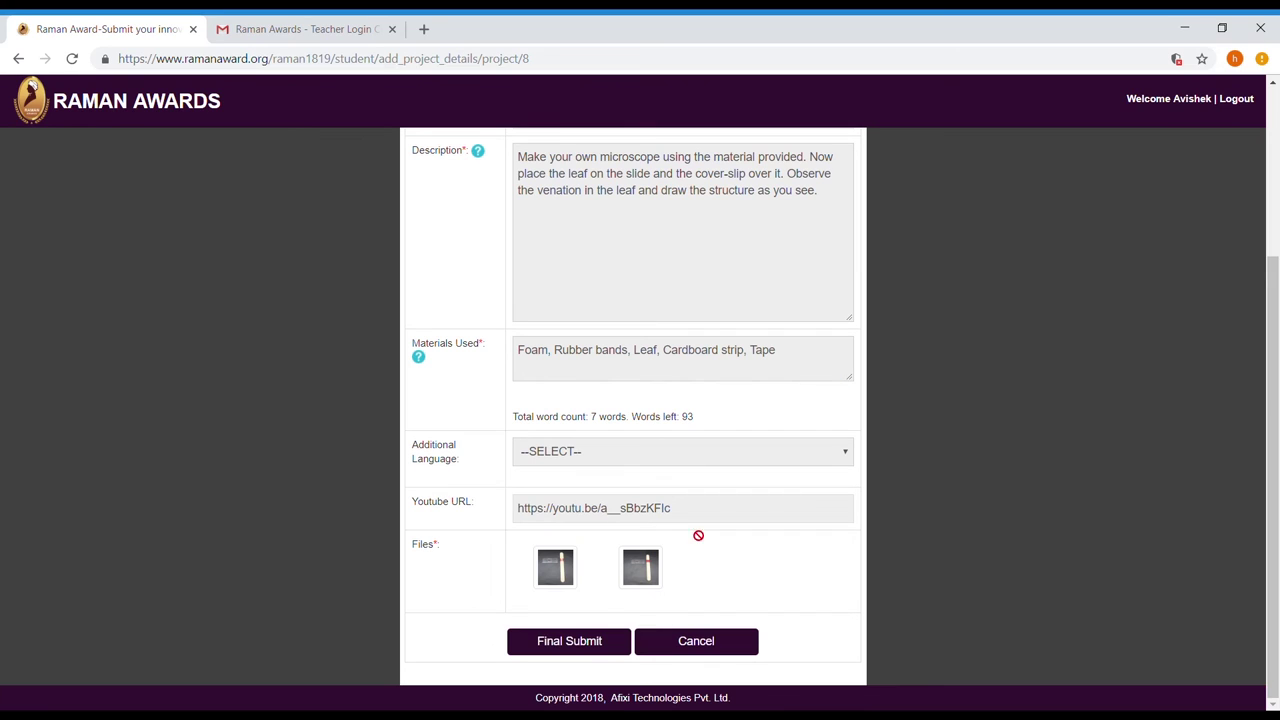
click(600, 644)
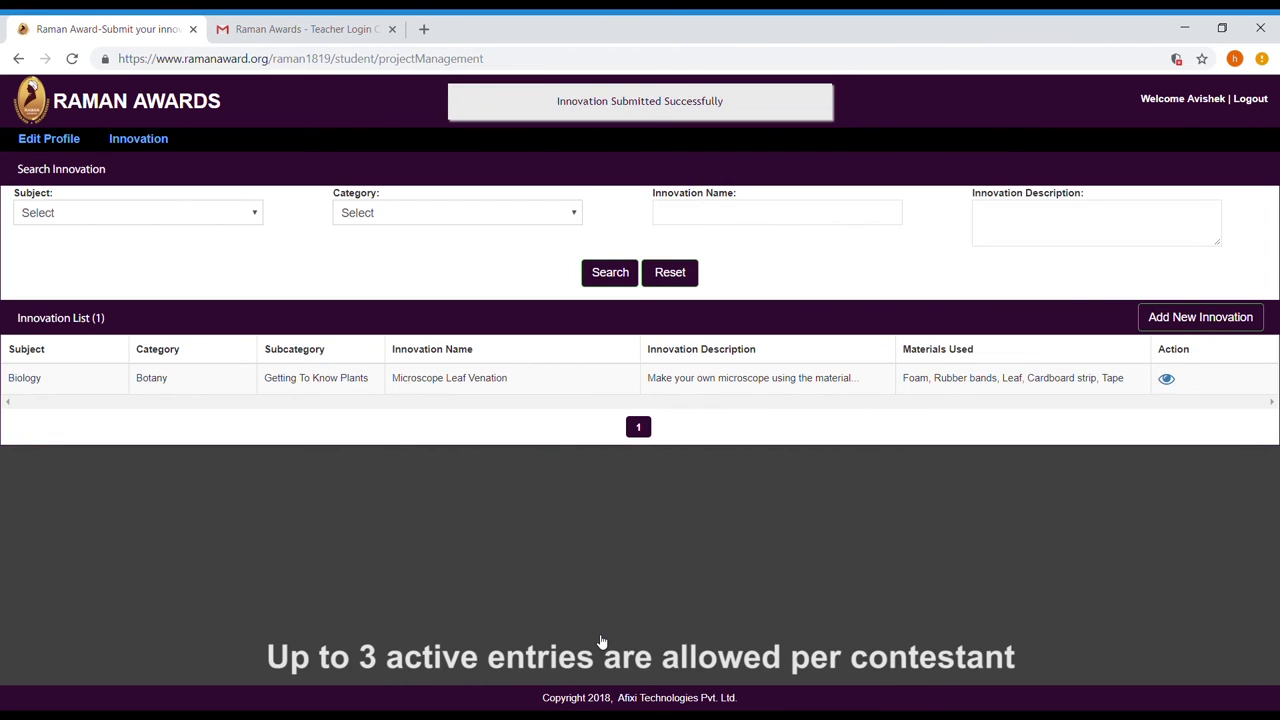
View the submitted innovation's details, return to the innovation list and log out.
click(1166, 379)
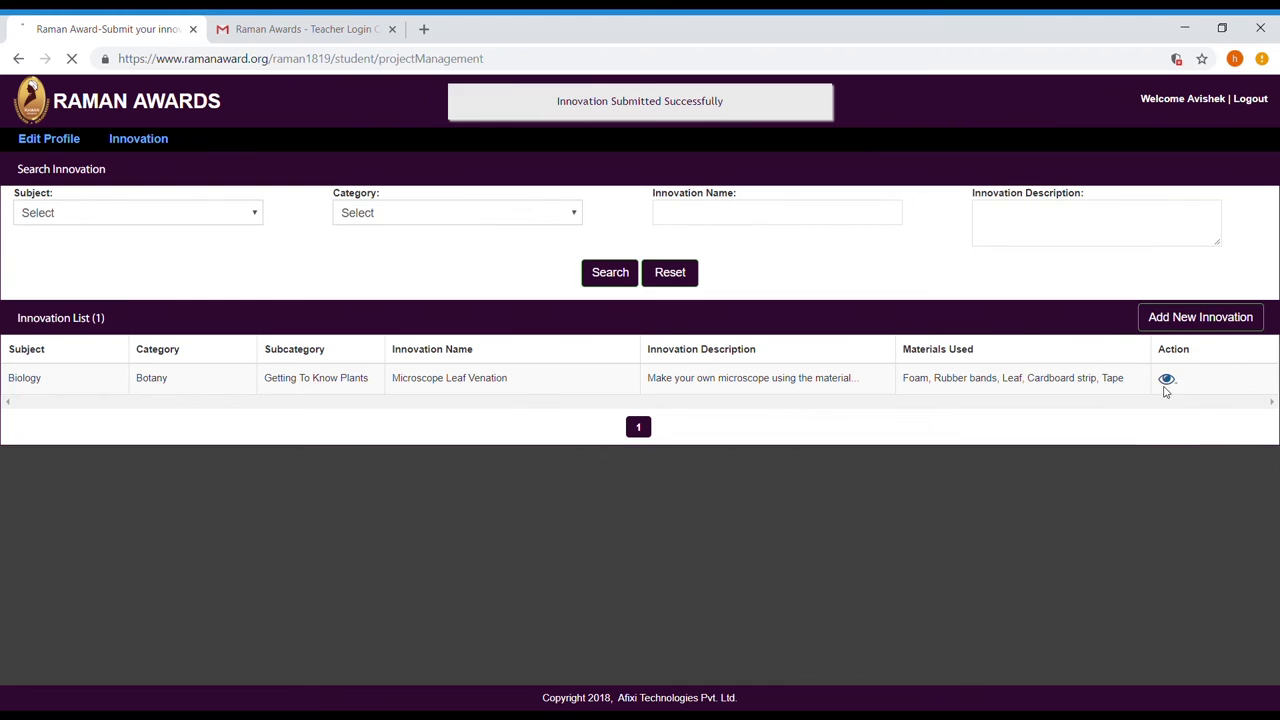
scroll(846, 402, up, 3)
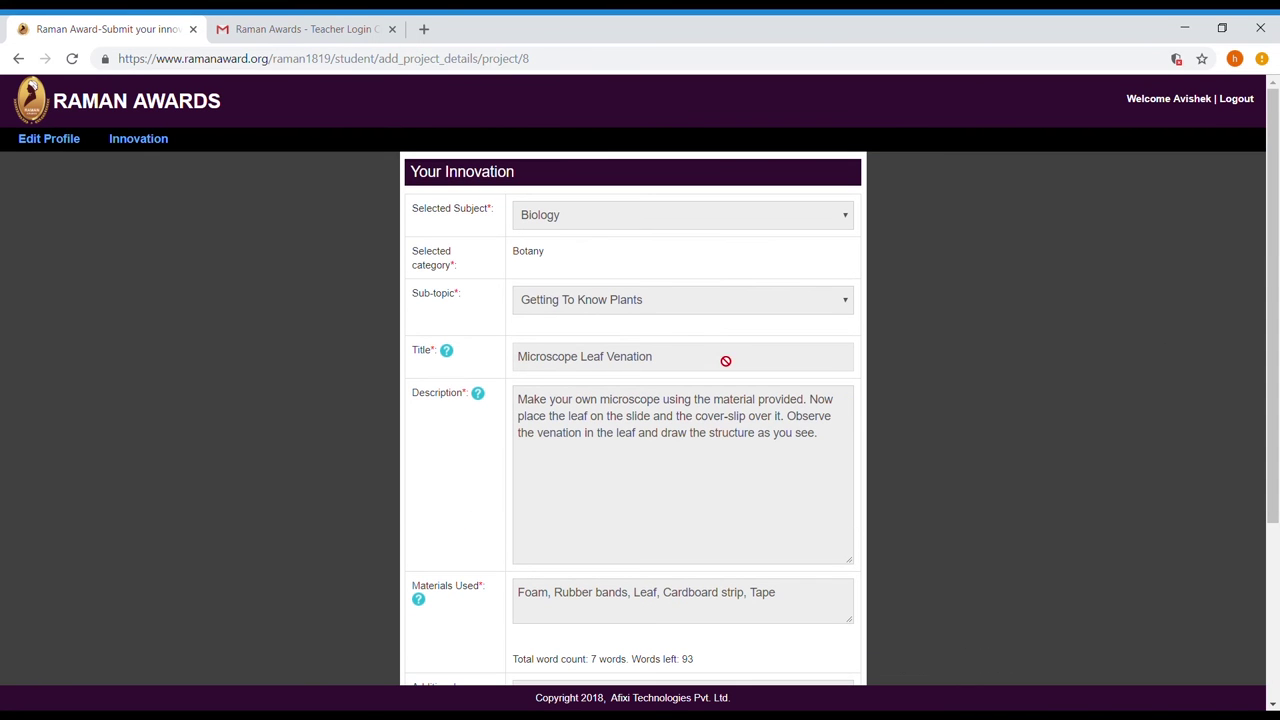
click(125, 138)
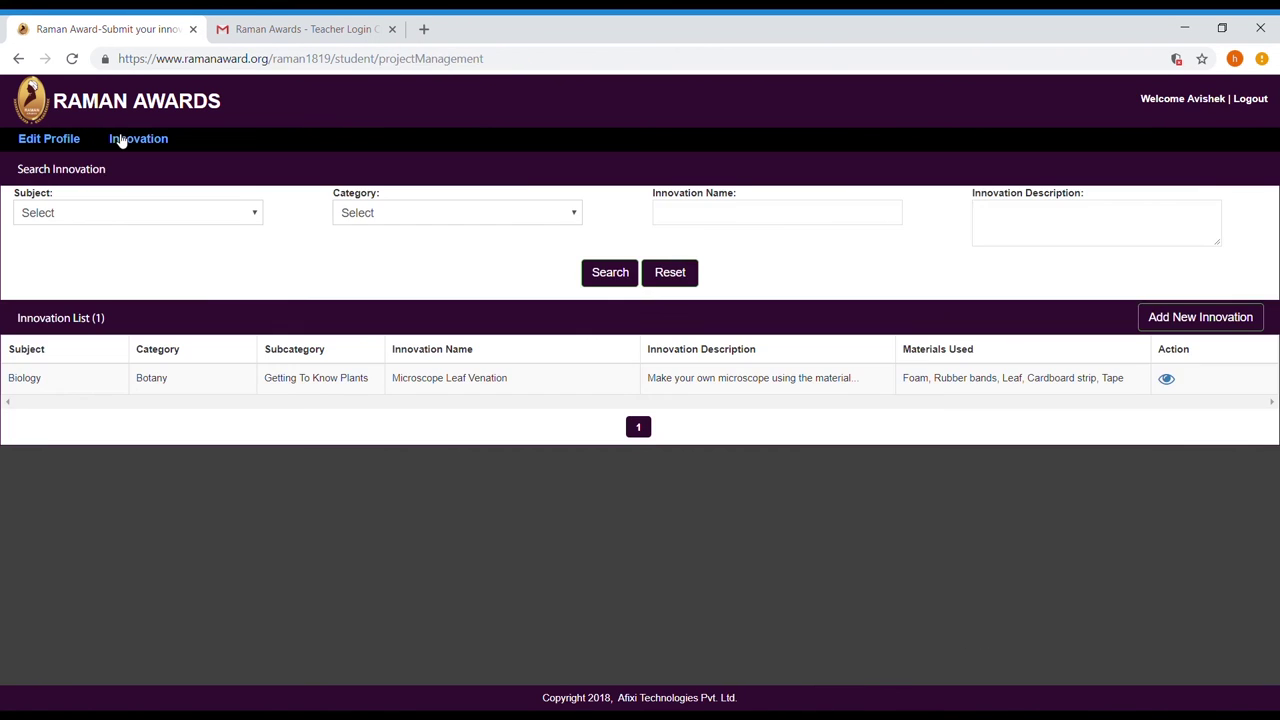
click(1250, 97)
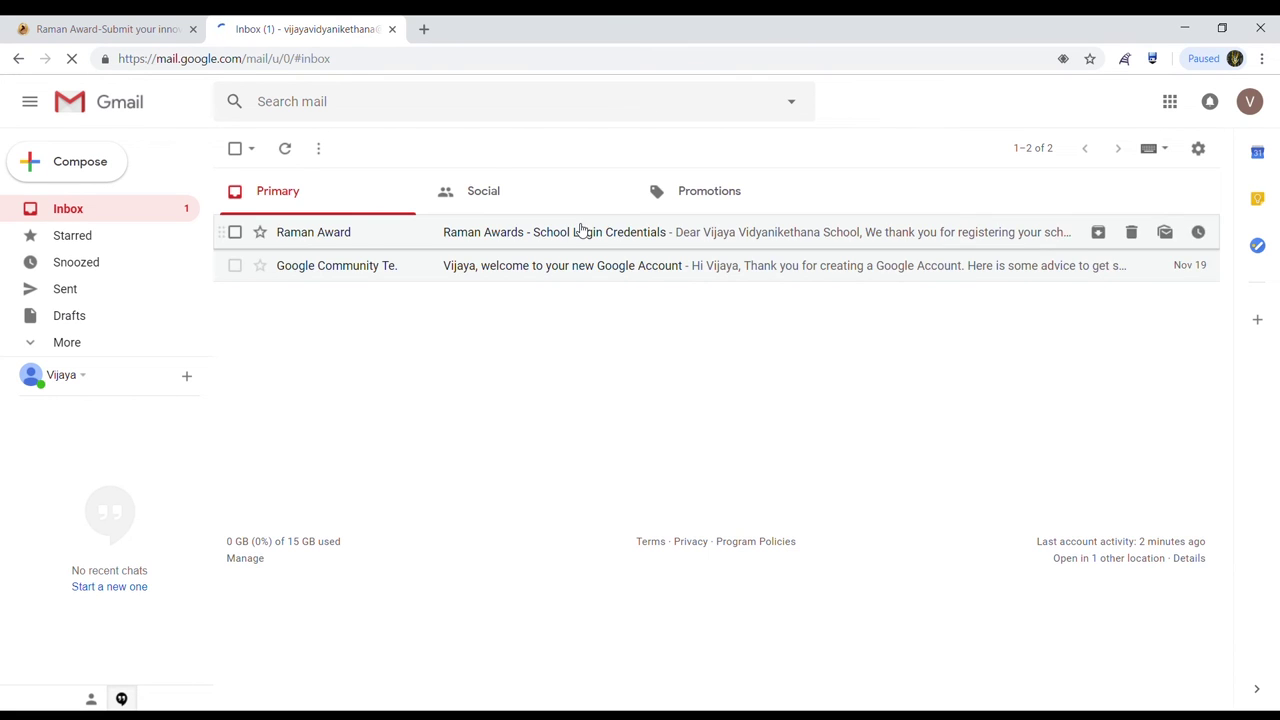
Copy the school's username from the School Login Credentials email into the portal login form.
click(579, 231)
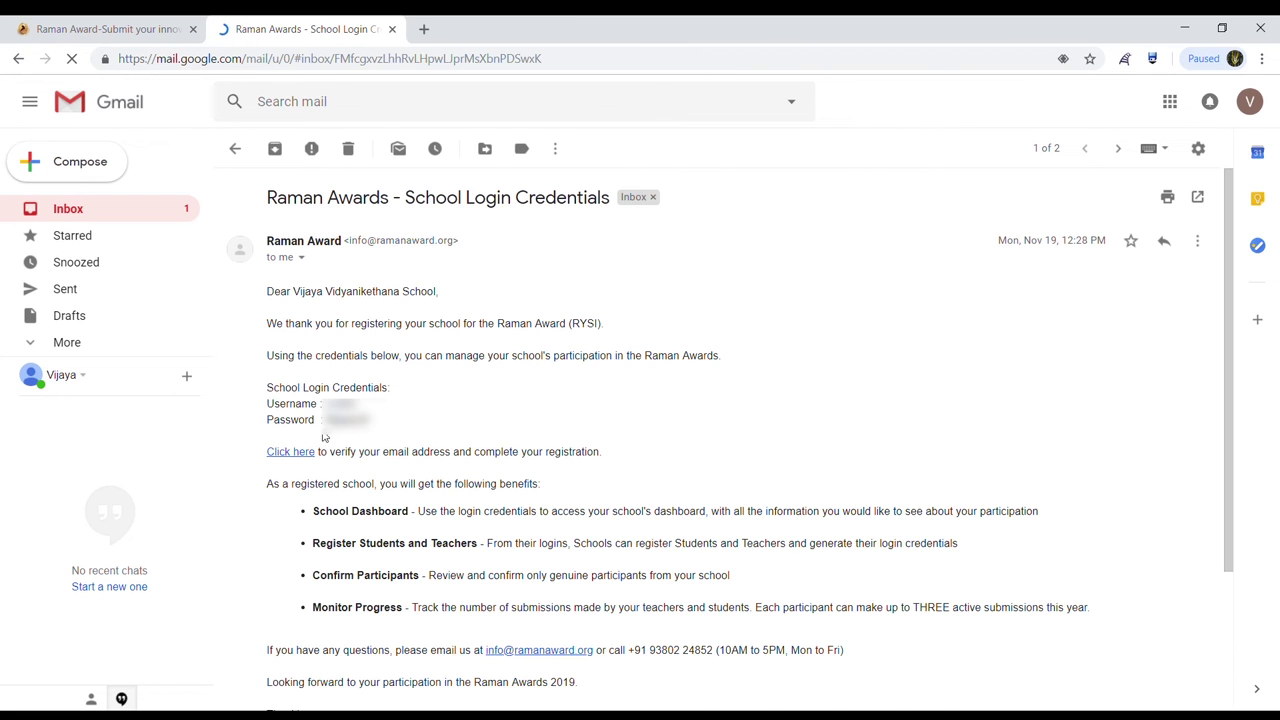
double_click(345, 403)
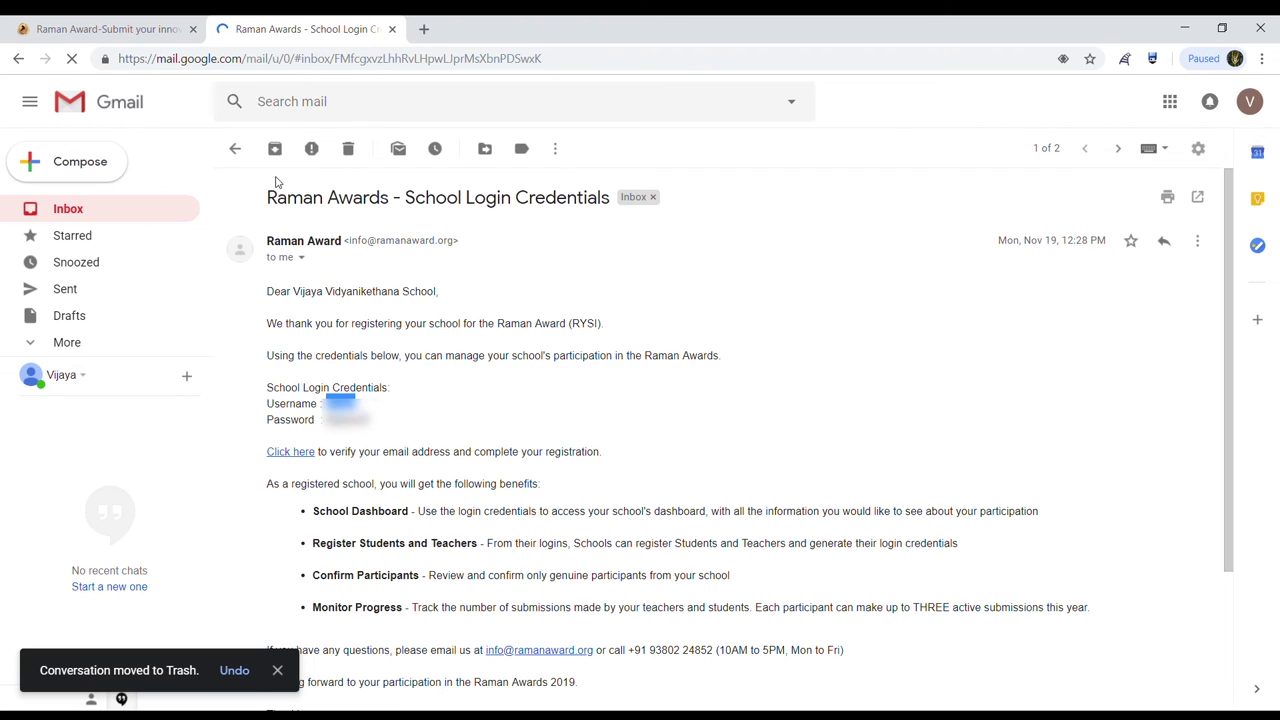
key(ctrl+Tab)
key(ctrl+v)
Copy the school's password into the Password field and log in to the school account.
key(ctrl+Tab)
drag(323, 421, 374, 425)
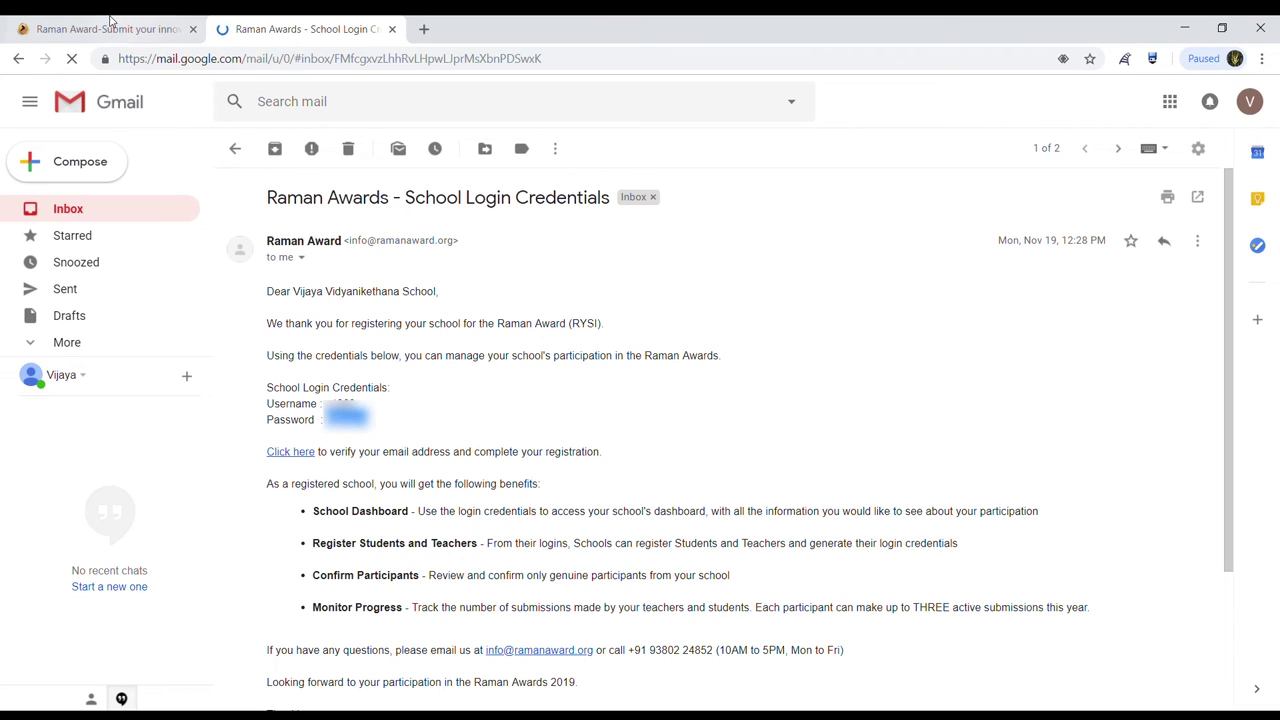
click(110, 25)
click(565, 344)
key(ctrl+v)
click(626, 410)
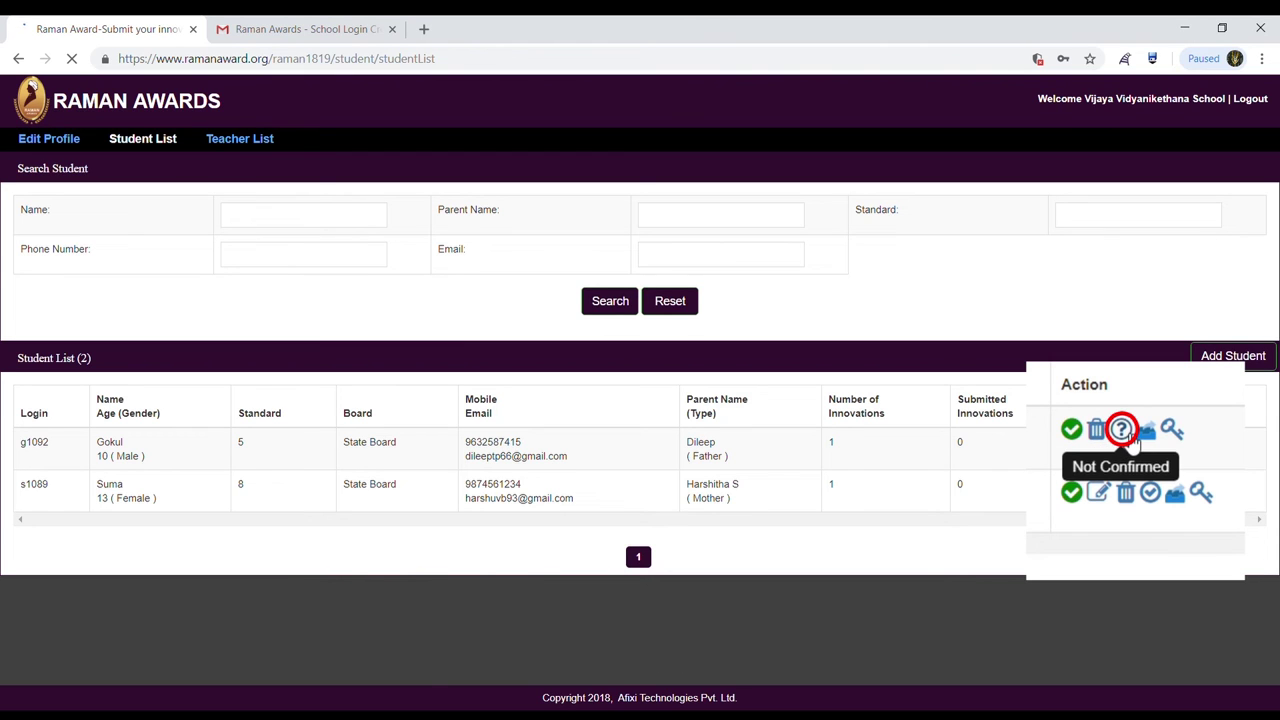
Mark the first Not Confirmed student as confirmed and accept the prompt.
click(1131, 441)
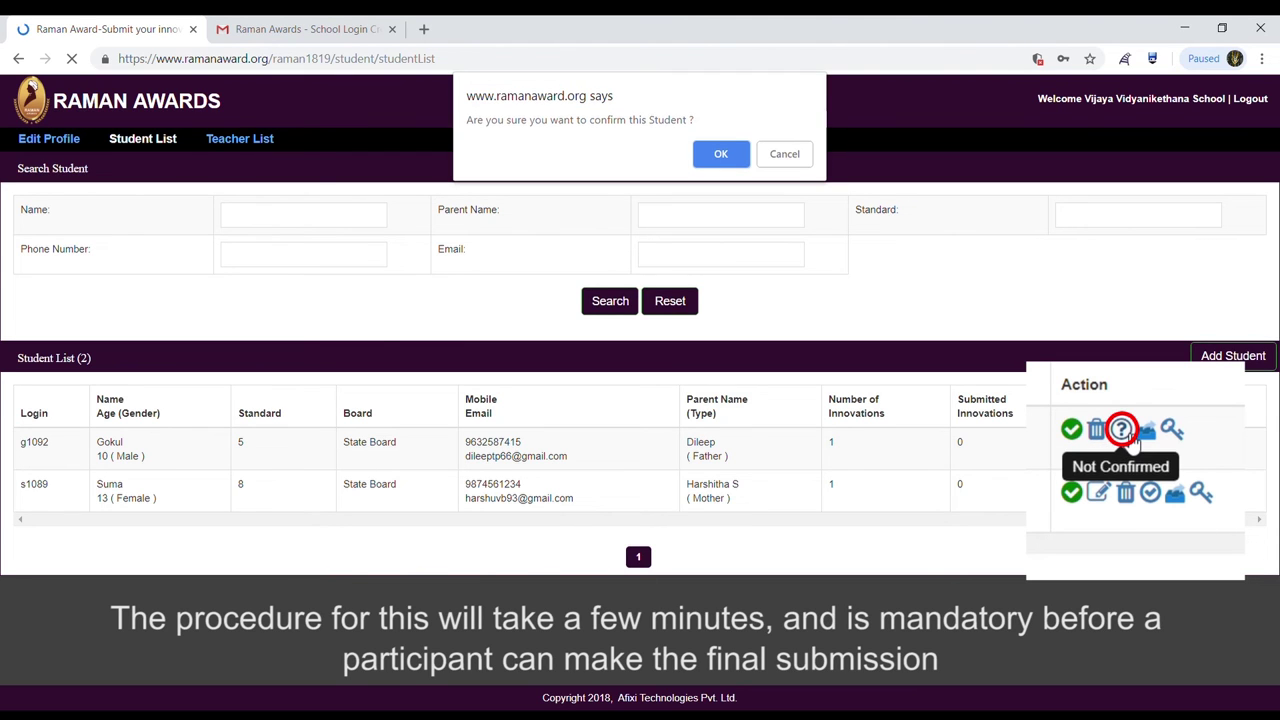
click(722, 153)
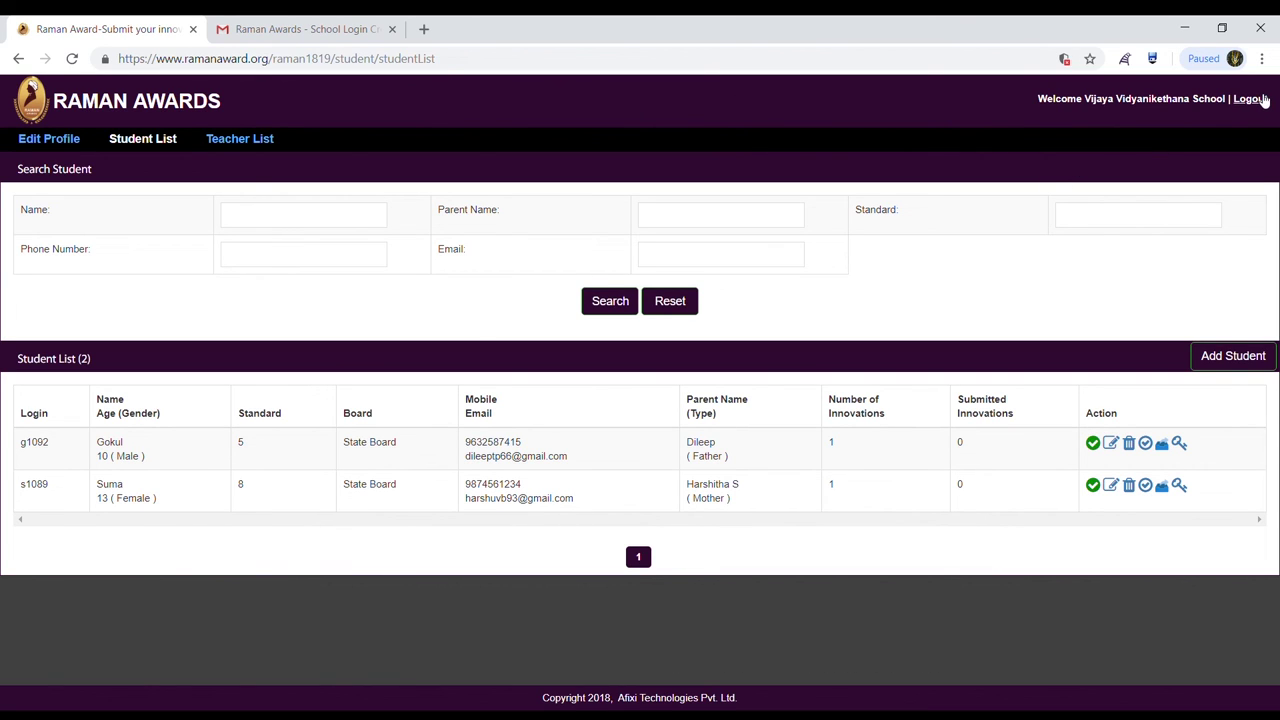
Open the school's profile for editing and review its address, phone number and school name.
click(1249, 99)
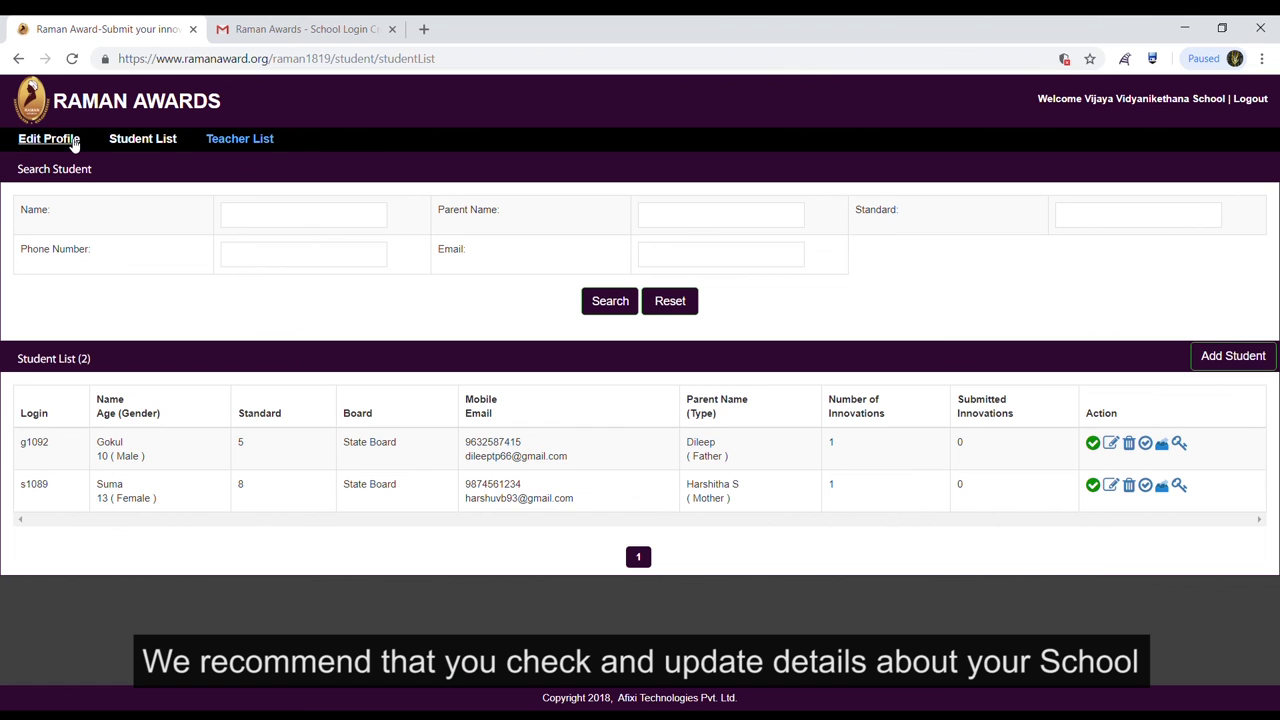
click(73, 143)
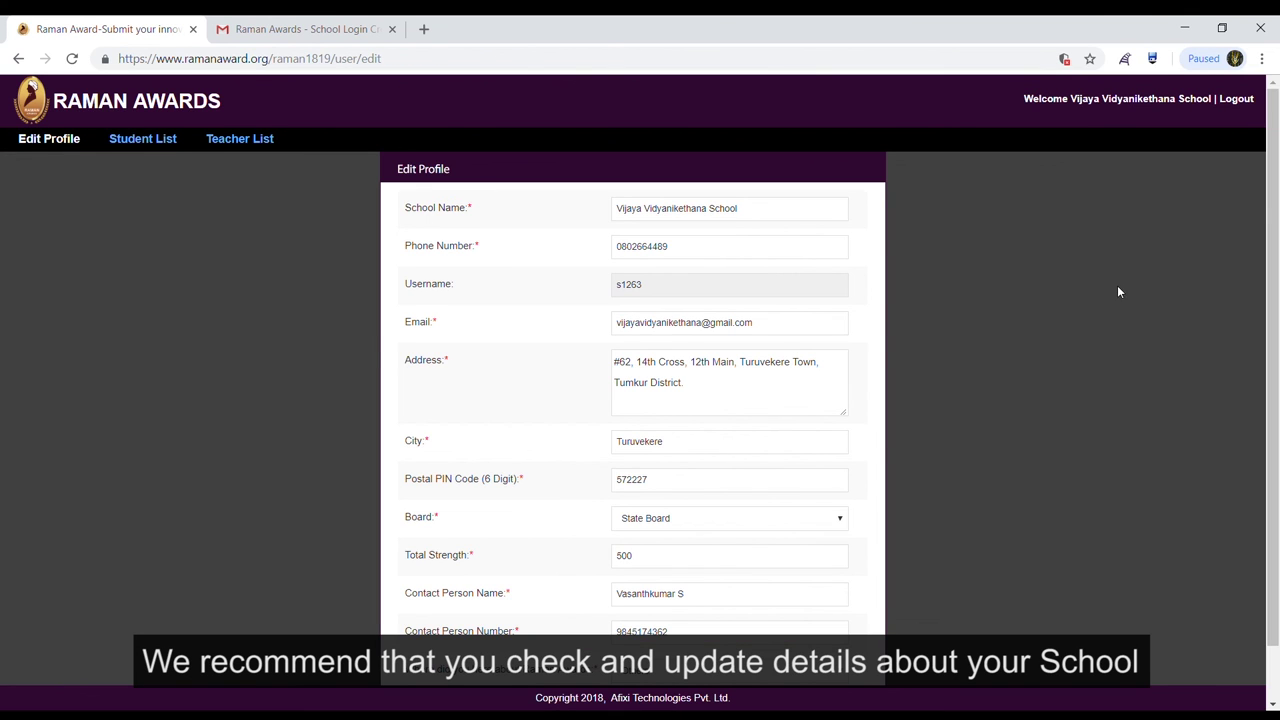
scroll(1276, 276, down, 1)
scroll(1276, 240, up, 1)
click(743, 397)
click(716, 250)
click(802, 217)
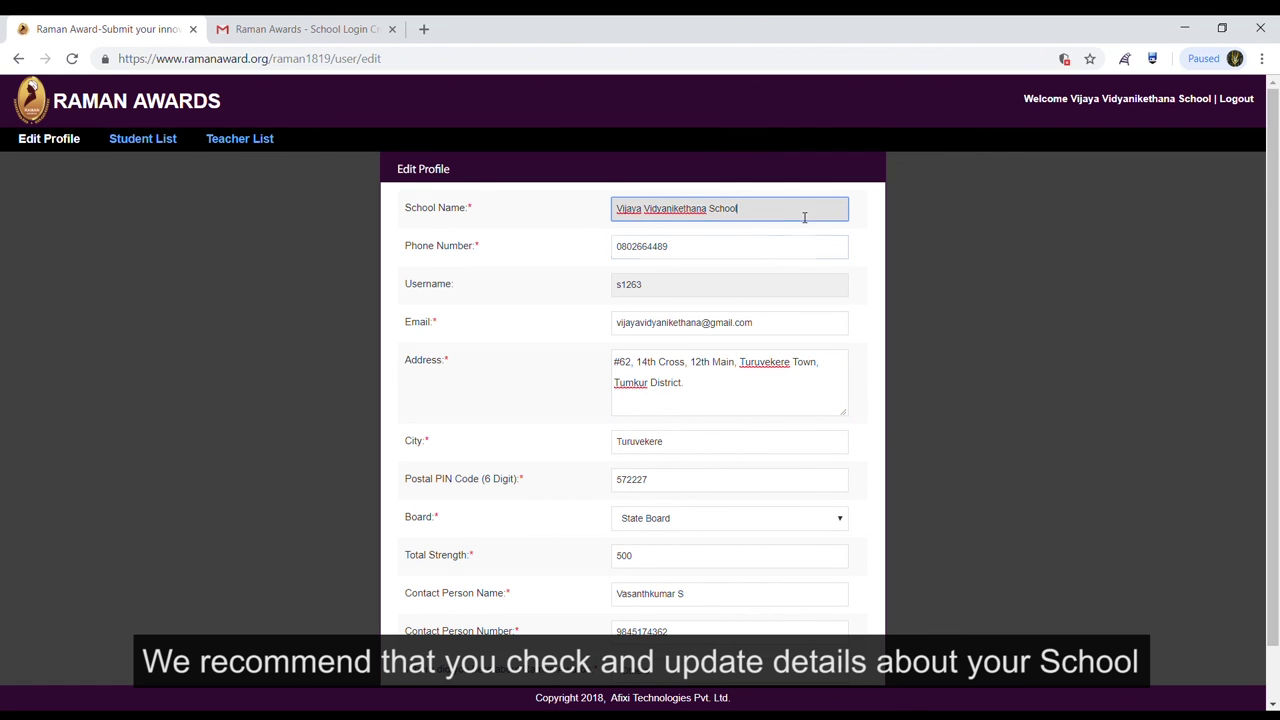
Review the contact person's name and number and the awards source, then update the profile.
scroll(1022, 375, down, 1)
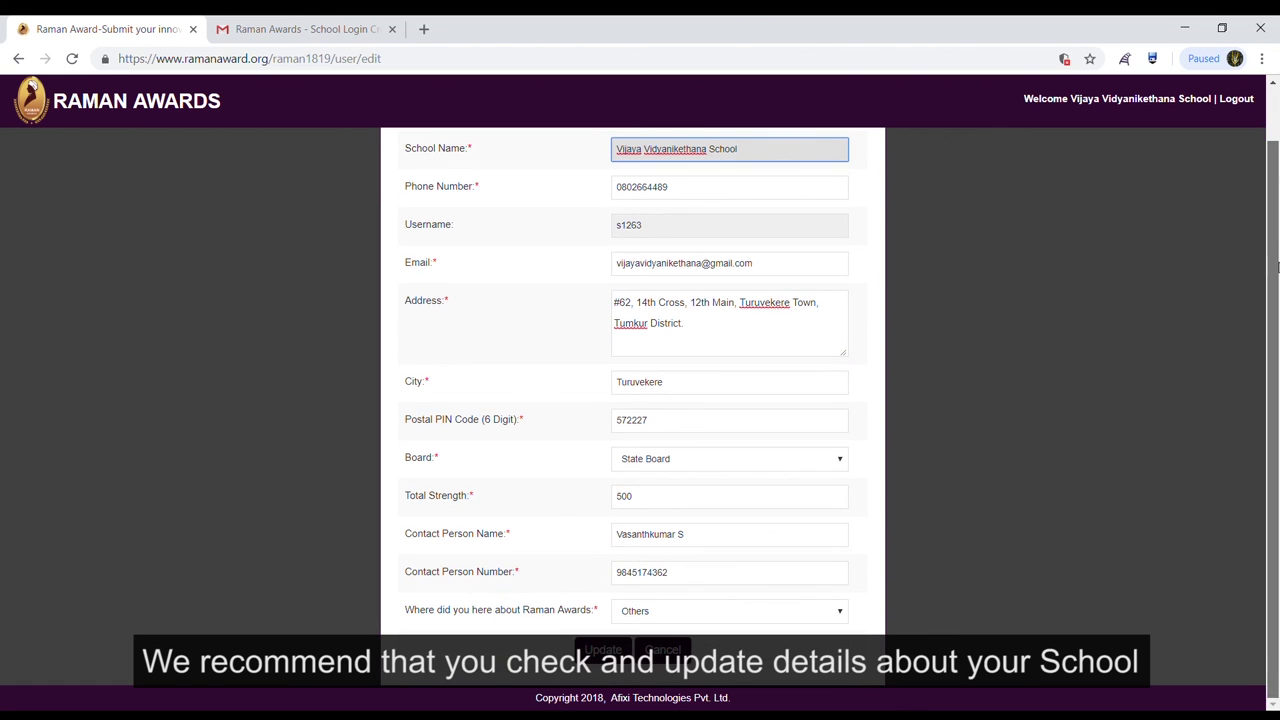
click(713, 537)
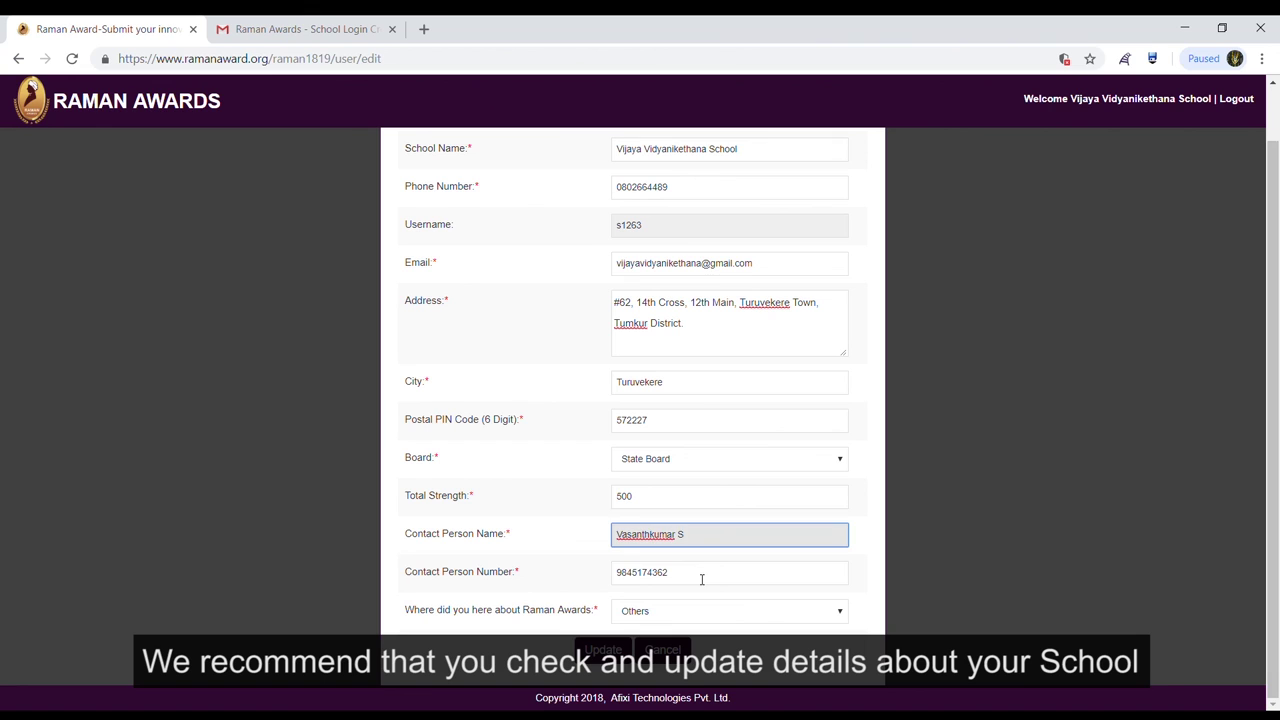
click(702, 579)
click(685, 614)
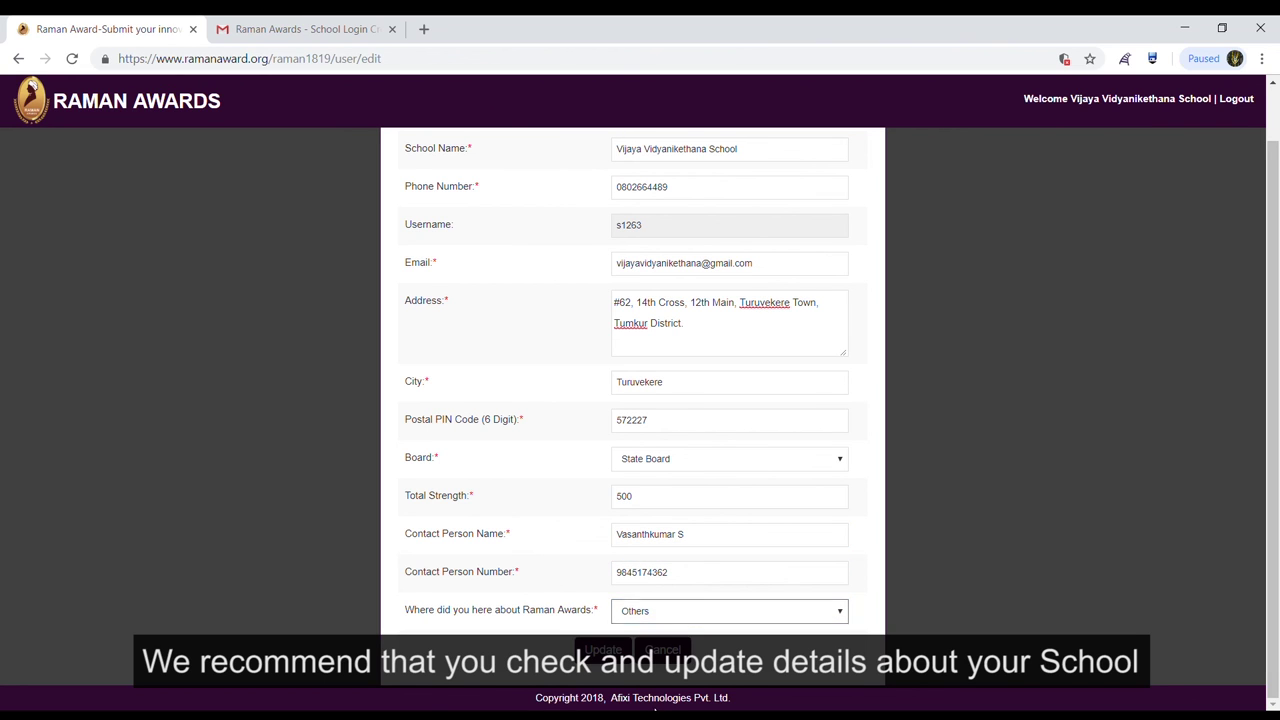
click(624, 650)
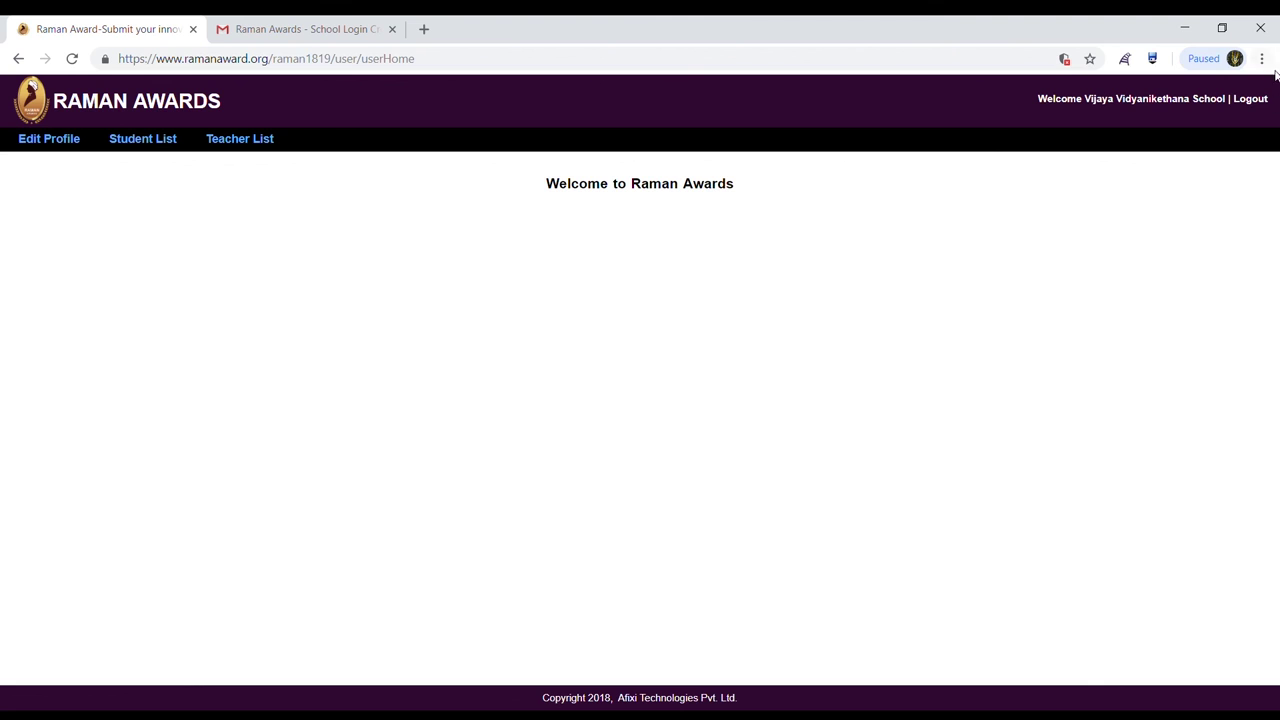
Log out of the school account and reopen the login page via the 'click here' link.
click(1264, 99)
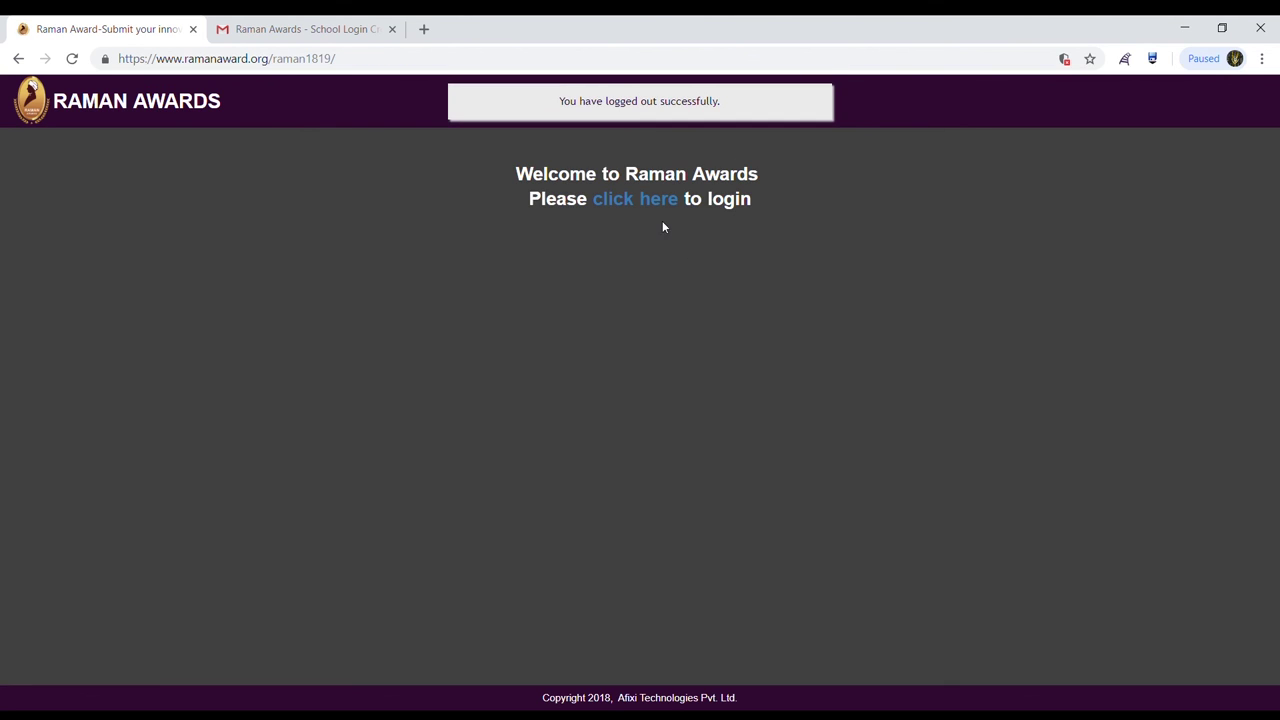
click(646, 204)
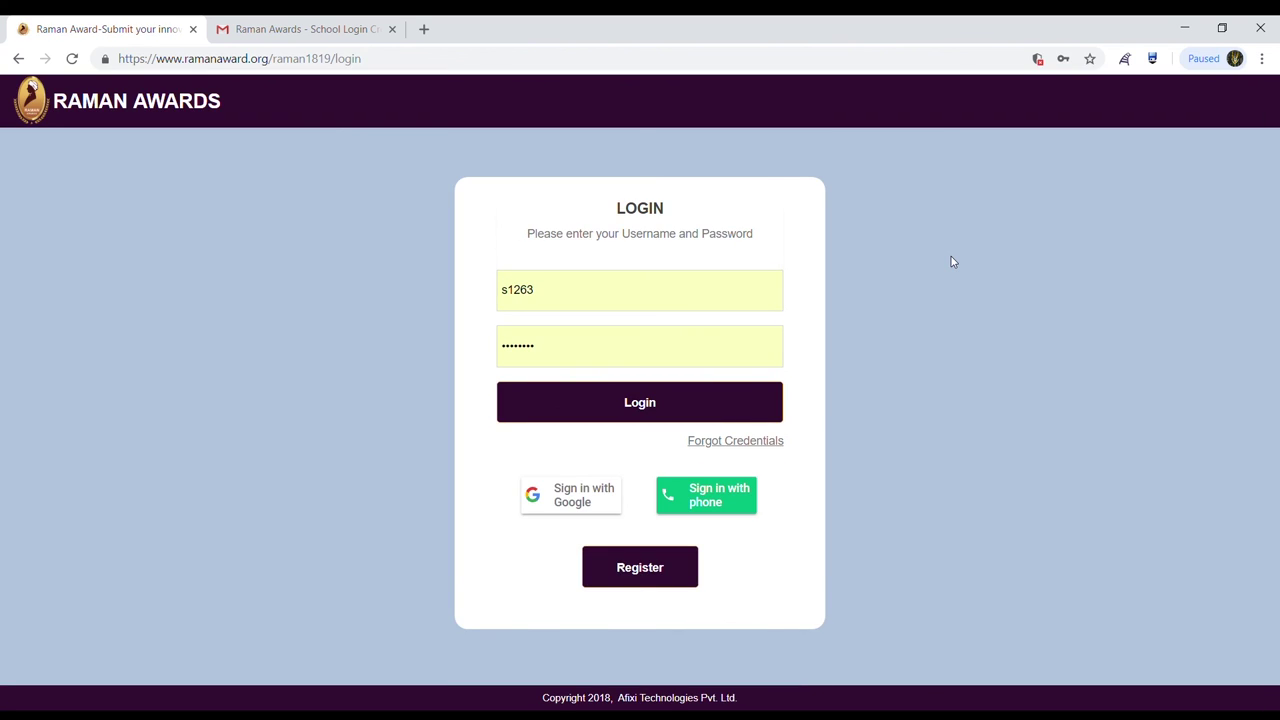